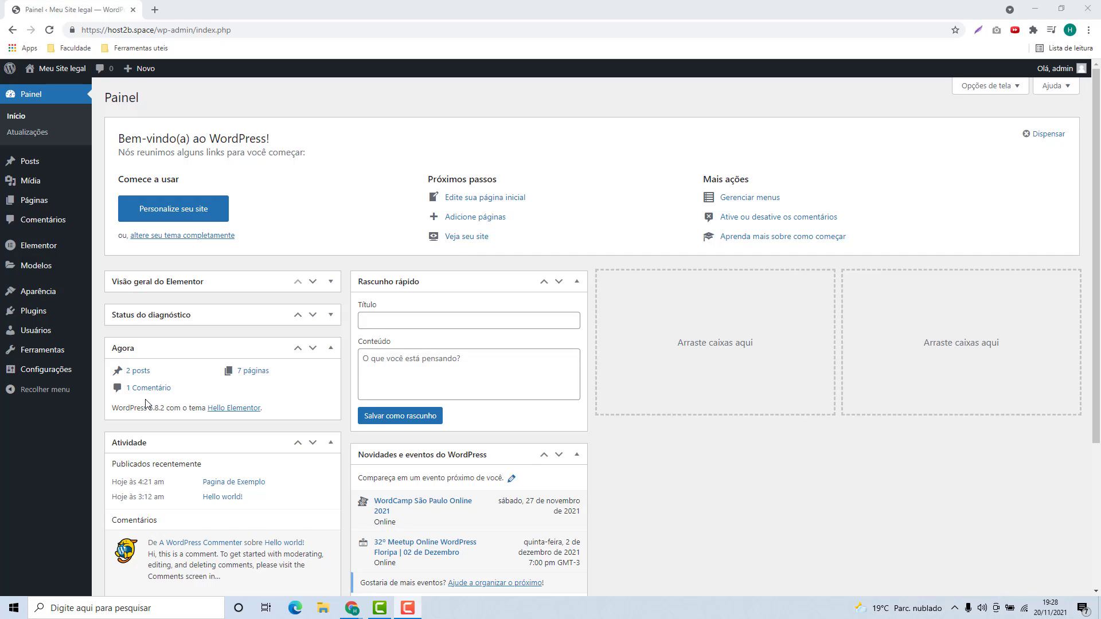
- Find the W3 Total Cache plugin in the WordPress plugin directory, then install and activate it
mouse_move(13, 312)
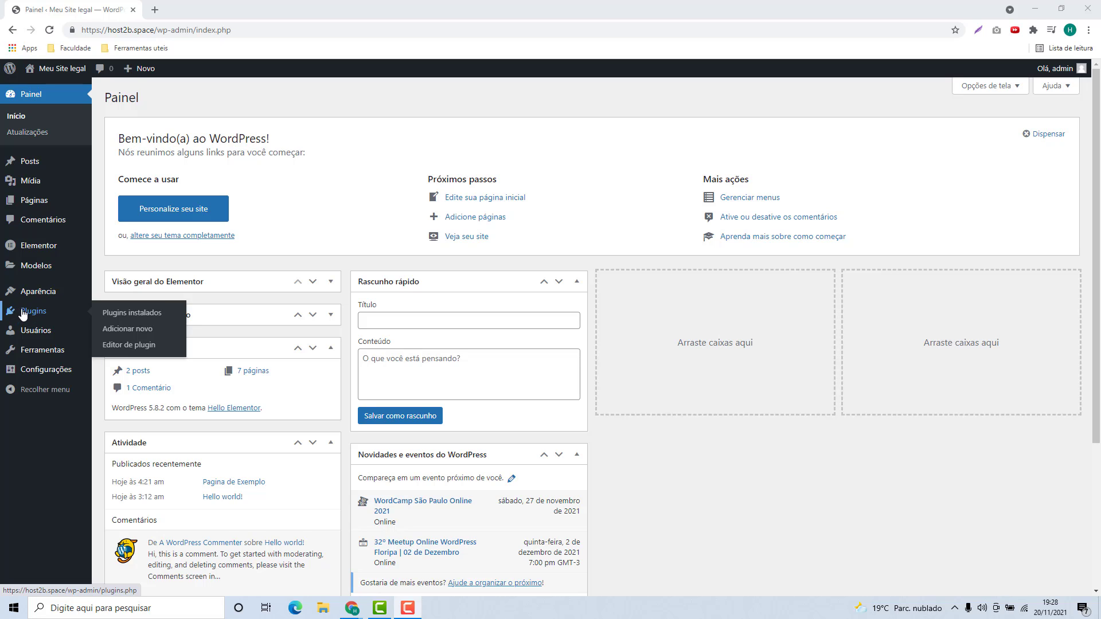
left_click(23, 314)
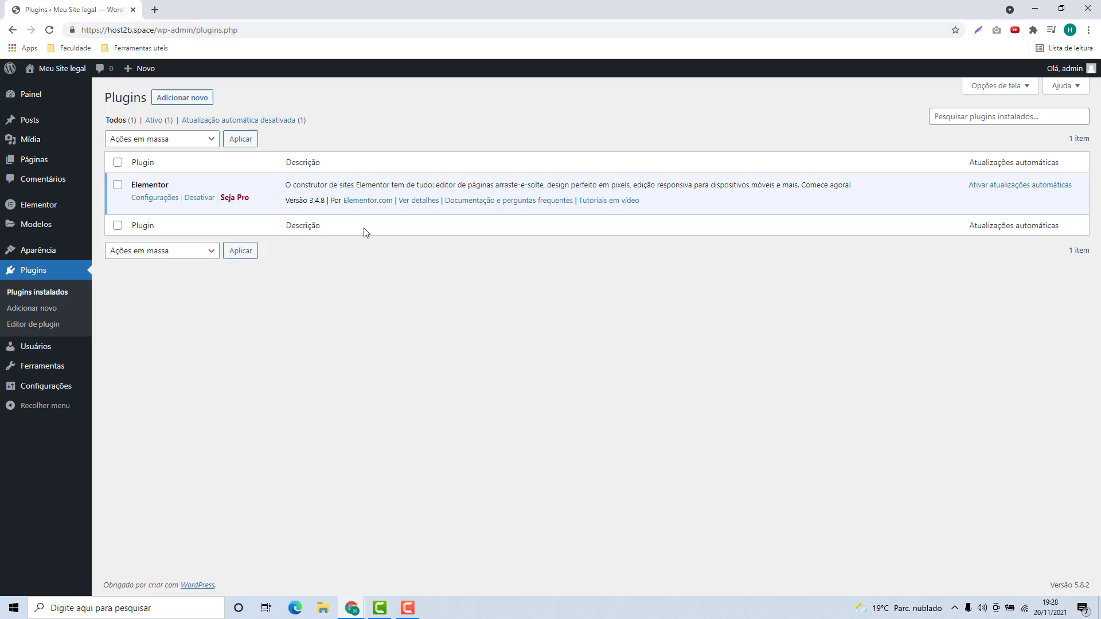
left_click(179, 99)
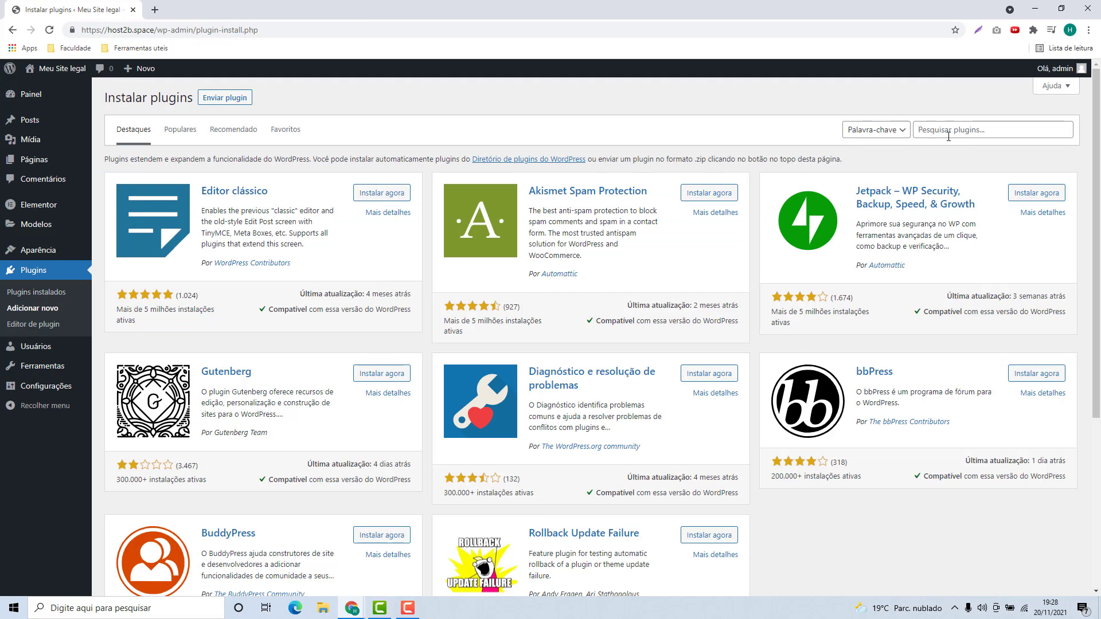
left_click(922, 133)
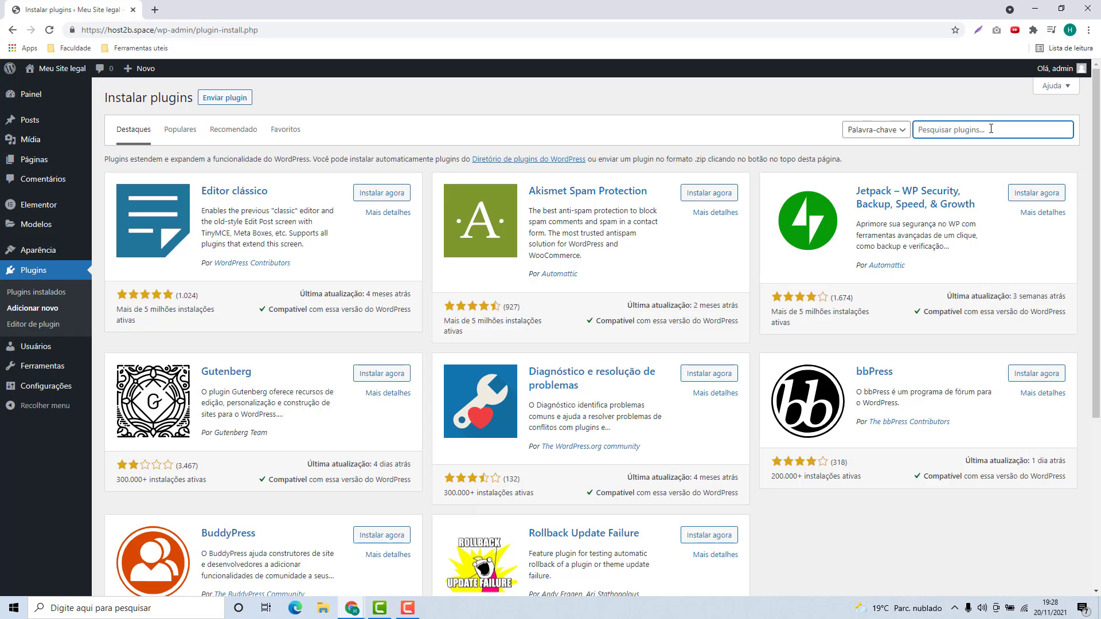
type("W3 Total Cache")
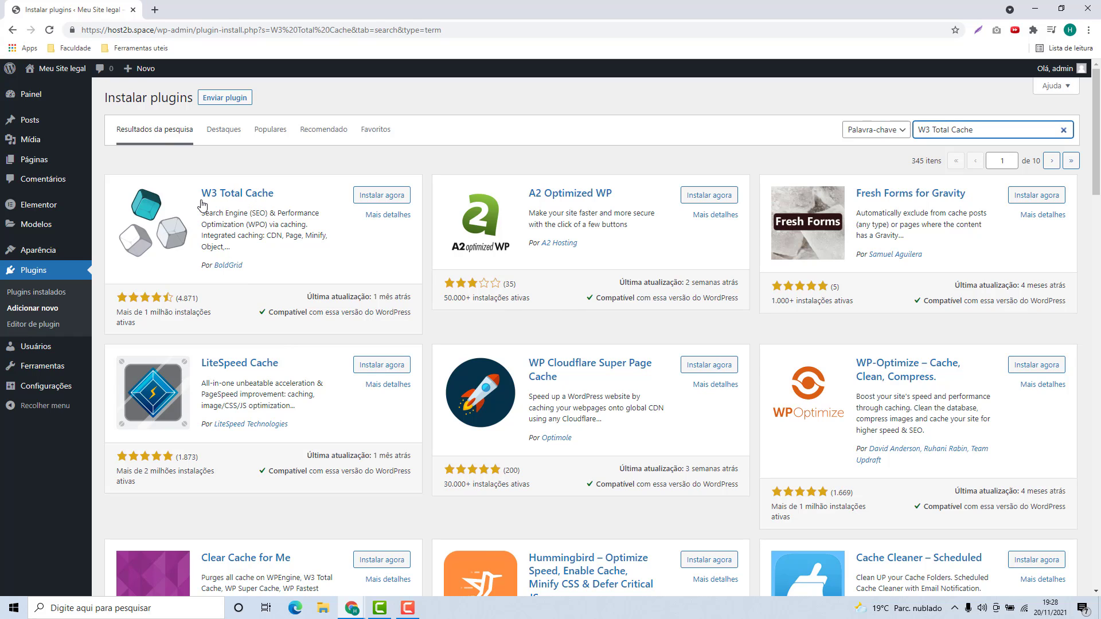
left_click(384, 197)
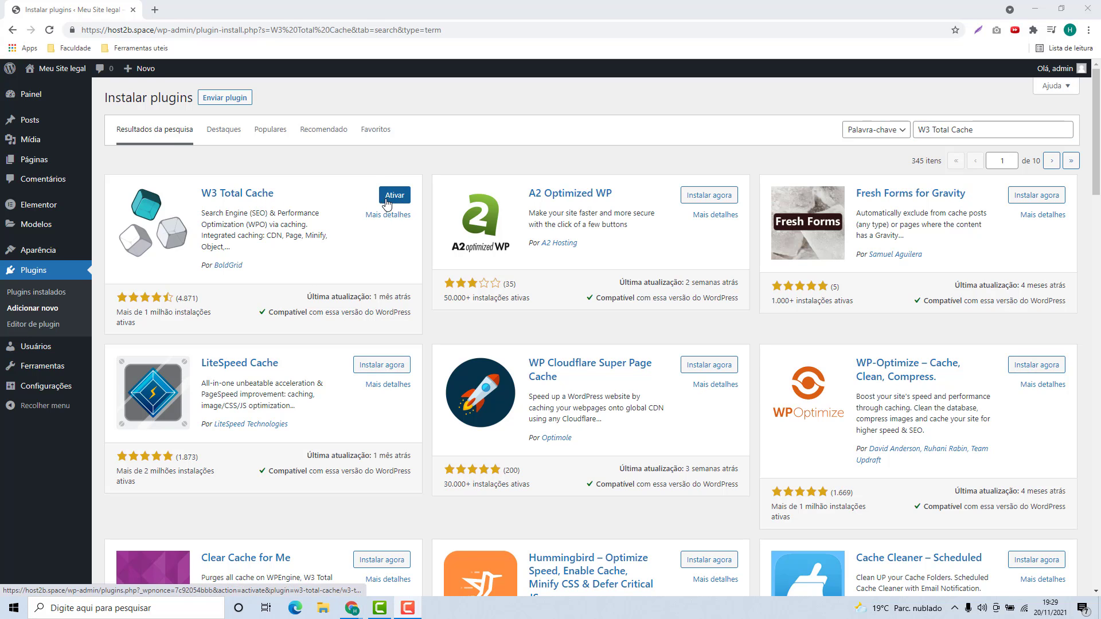
left_click(394, 202)
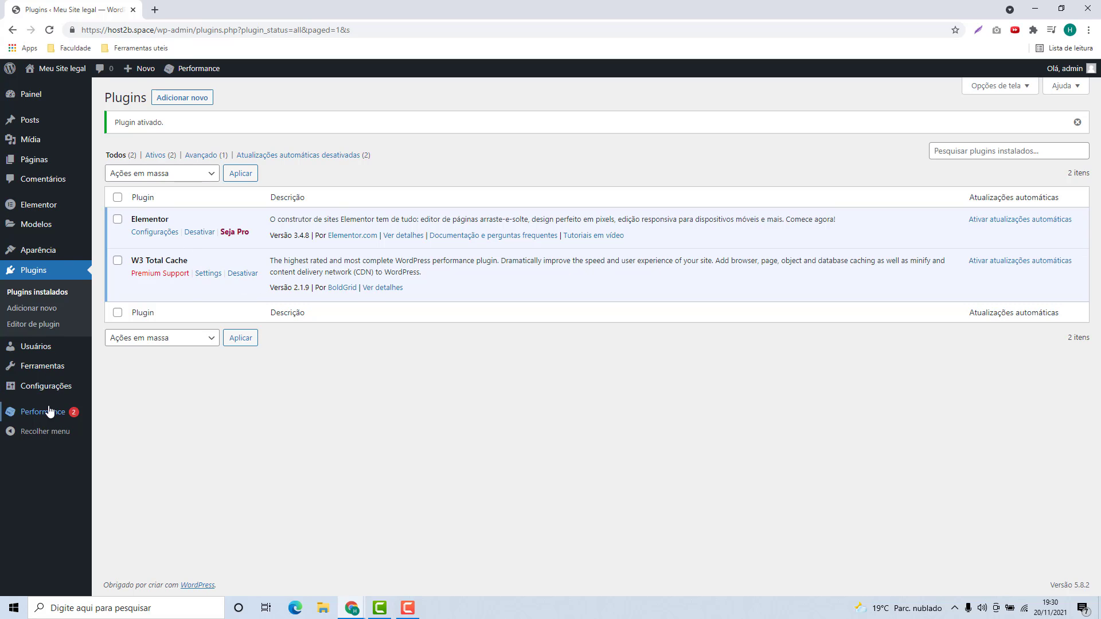
- Open W3 Total Cache's Performance area, skip the setup guide and look over its dashboard
mouse_move(49, 420)
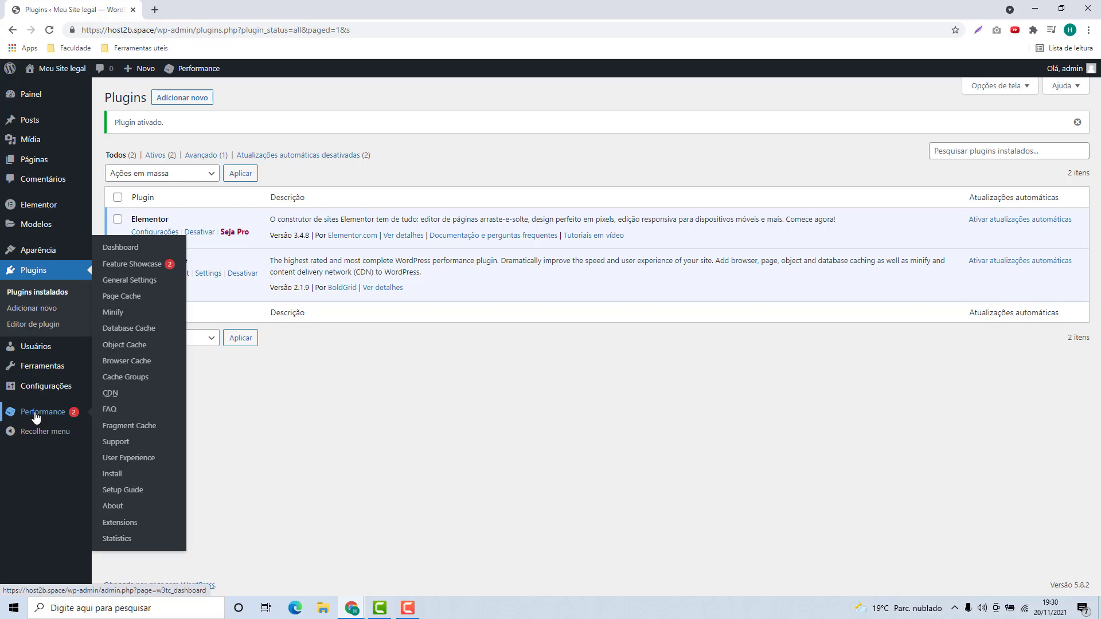
left_click(36, 416)
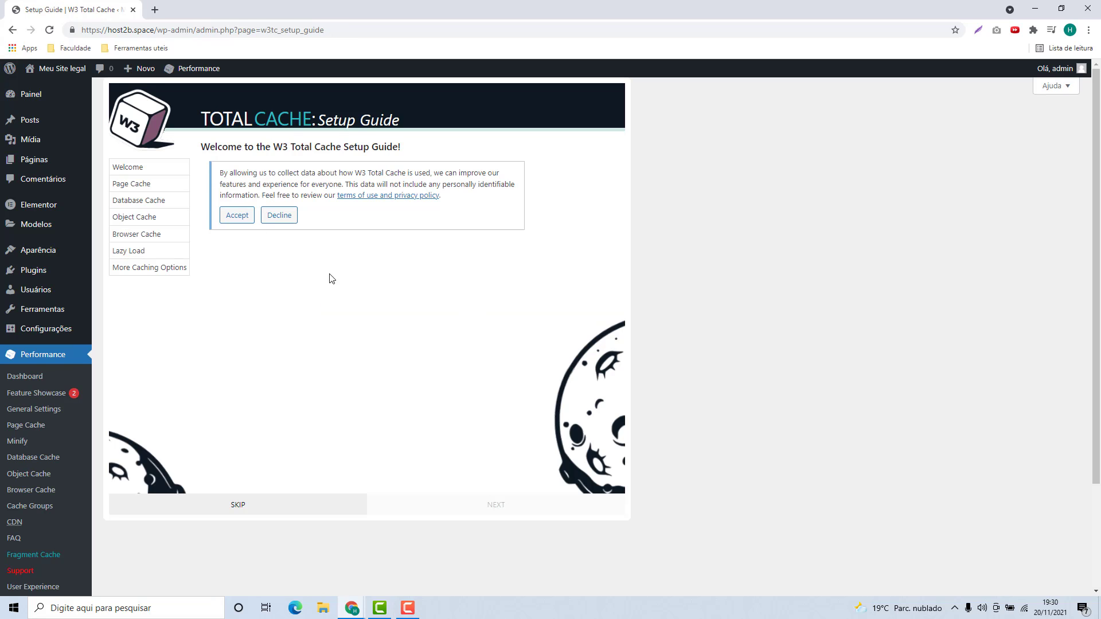
left_click(232, 509)
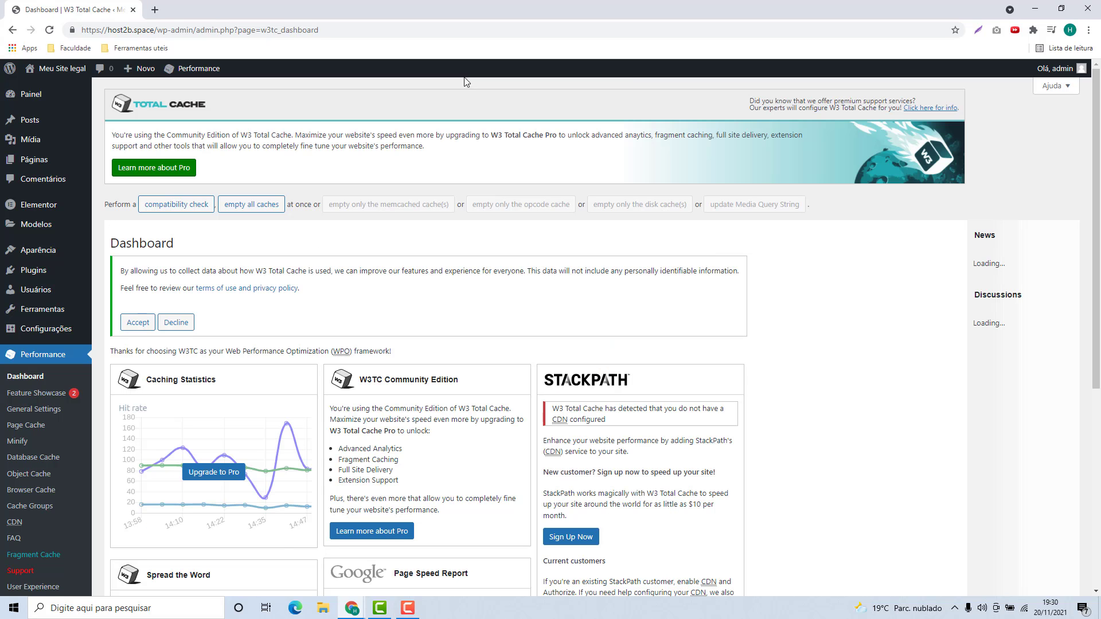
scroll(367, 281, "down", 6)
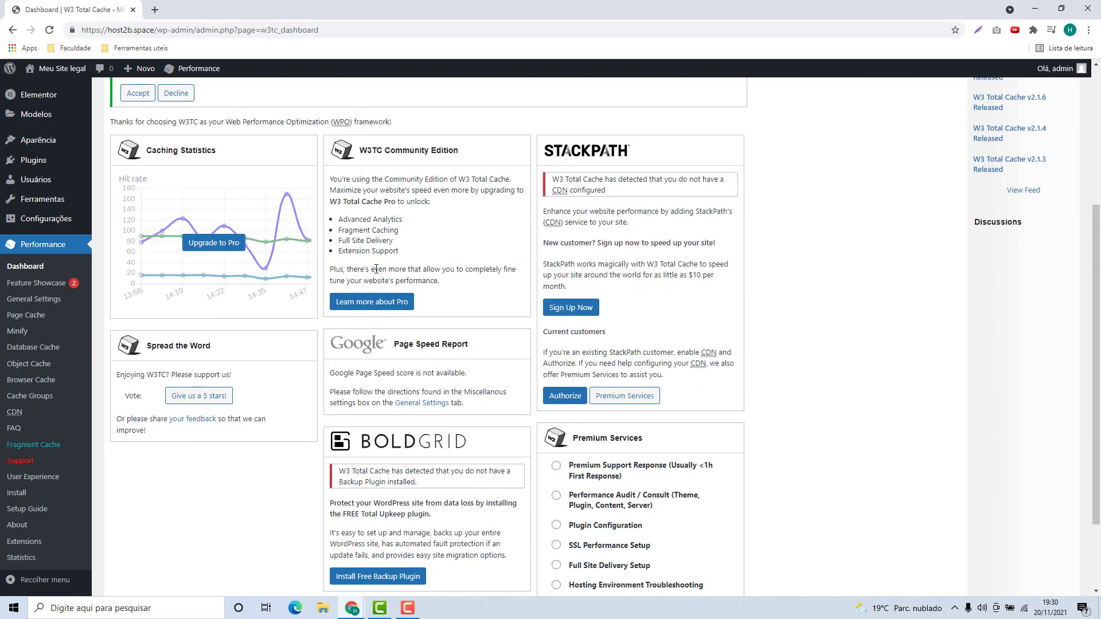
scroll(368, 329, "up", 6)
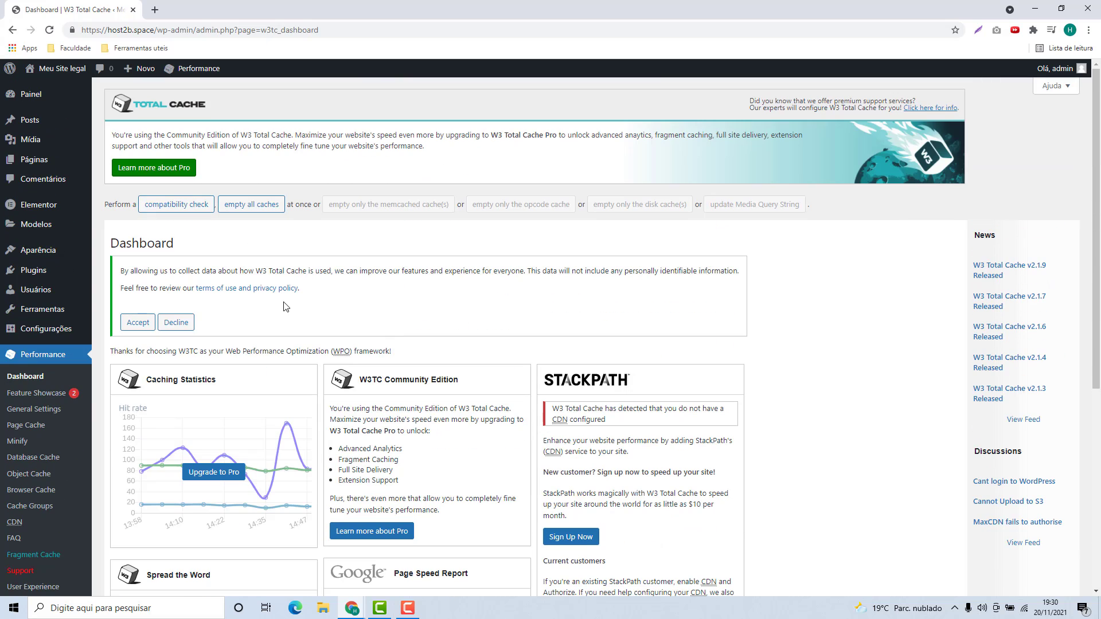
- Enable Page Cache with the Disk: Enhanced method in W3 Total Cache's General Settings and save the settings
left_click(34, 409)
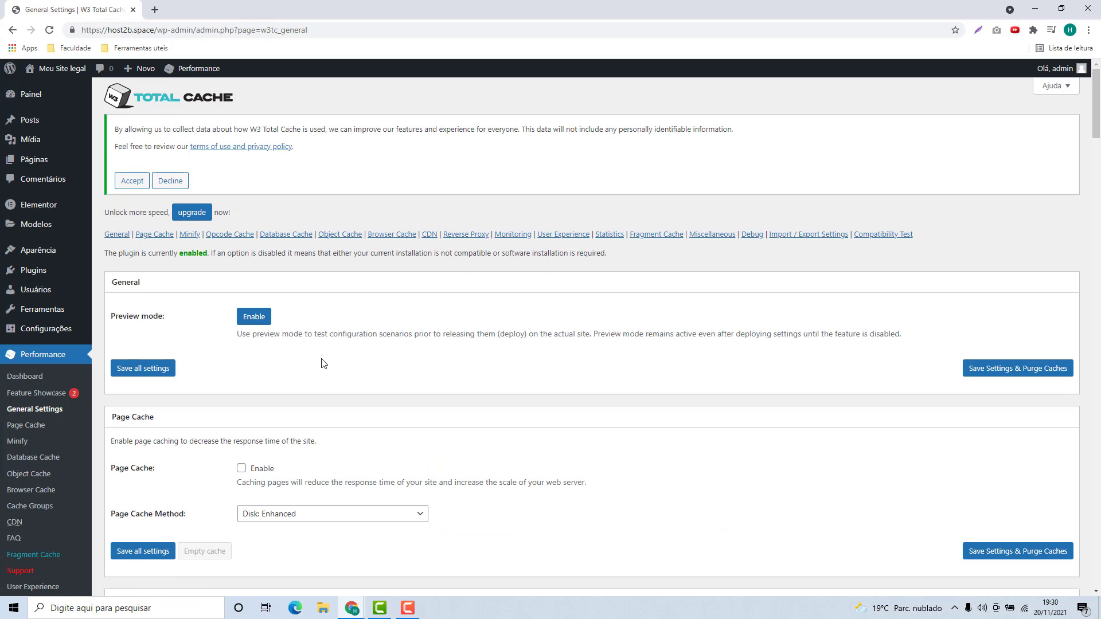
scroll(314, 246, "down", 12)
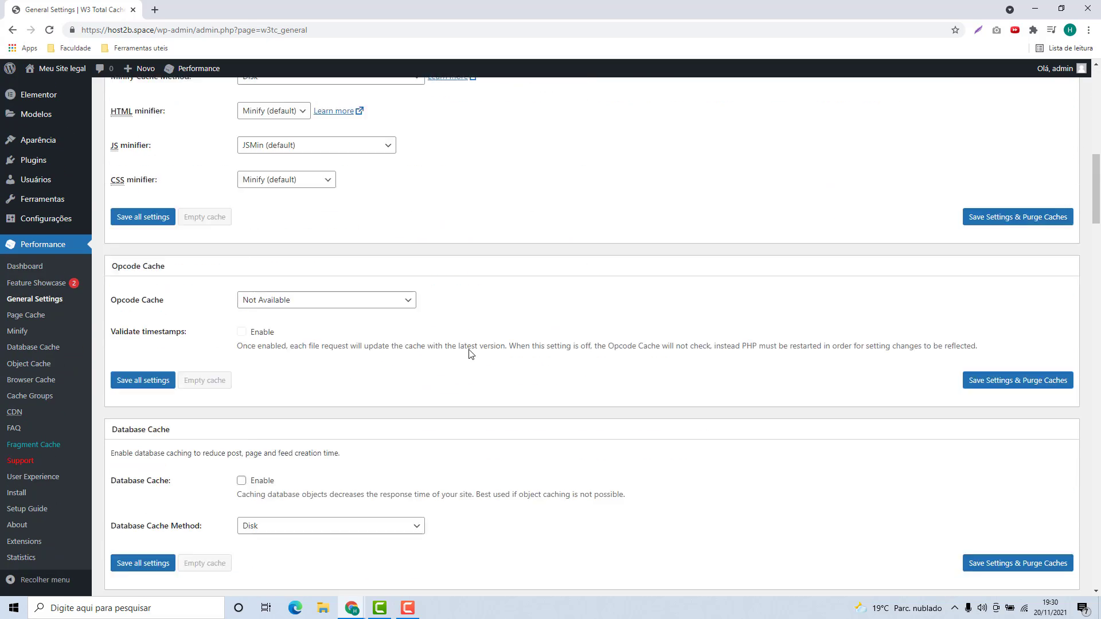
scroll(469, 354, "down", 20)
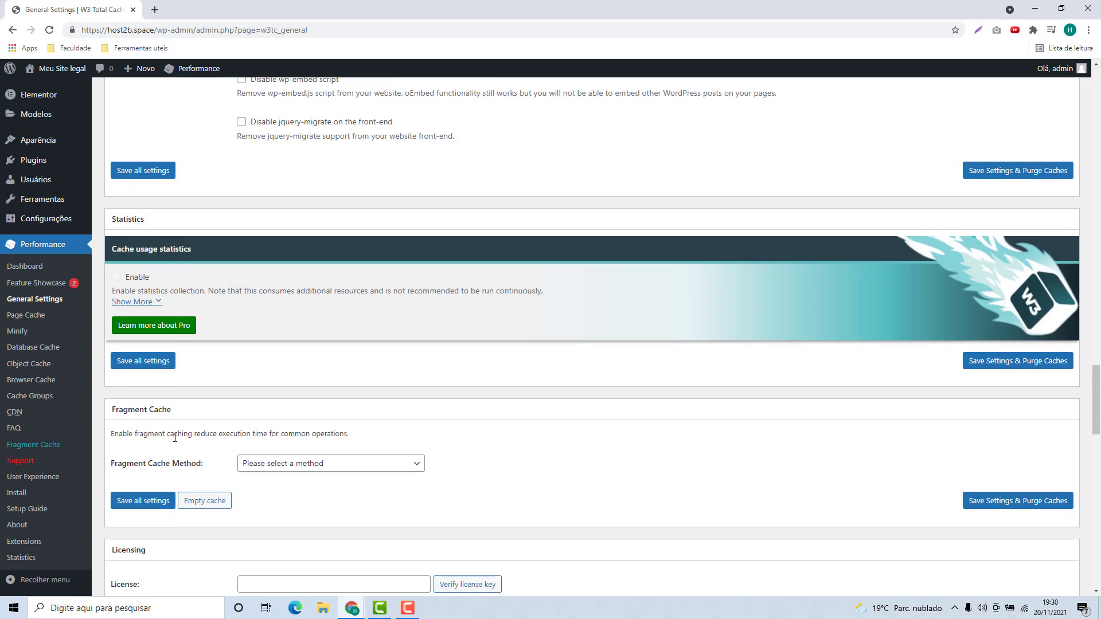
scroll(174, 438, "down", 7)
scroll(230, 430, "up", 20)
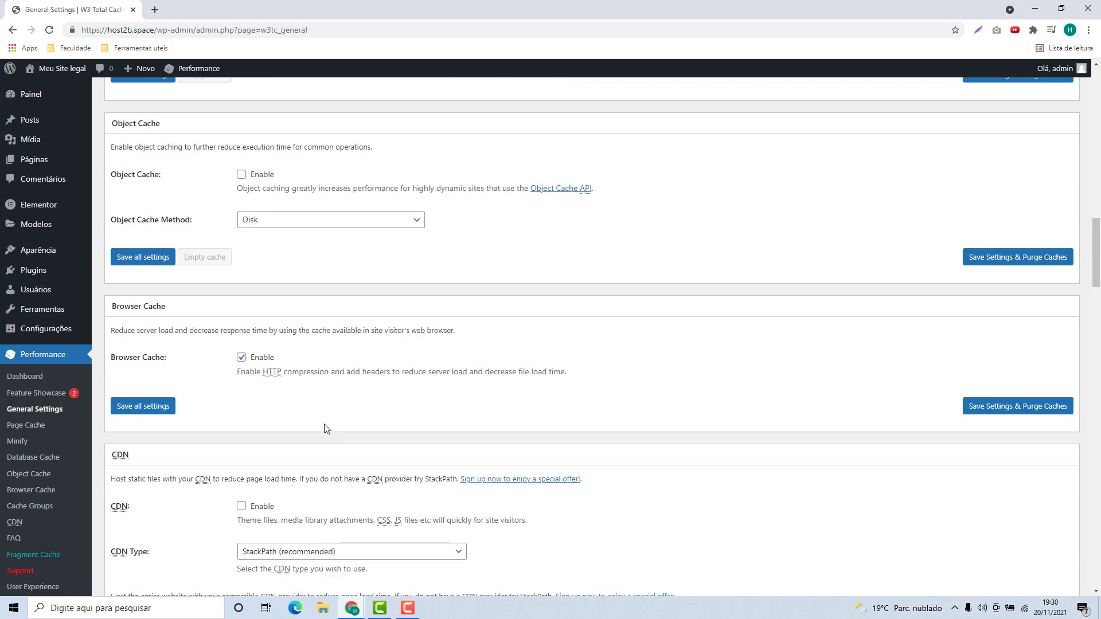
scroll(324, 429, "up", 20)
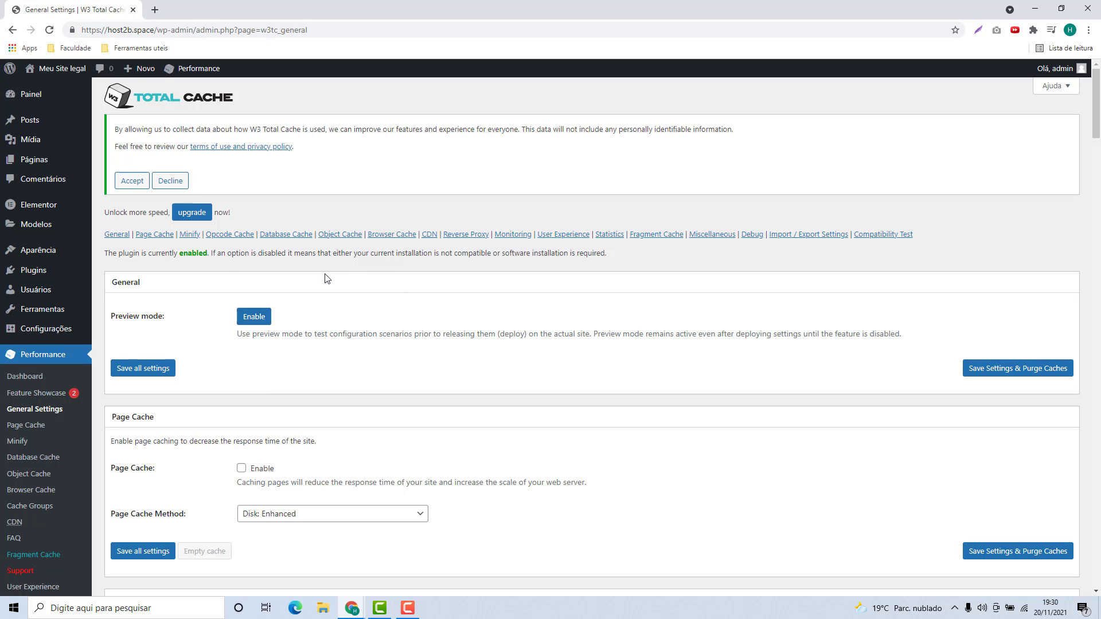
scroll(216, 260, "down", 3)
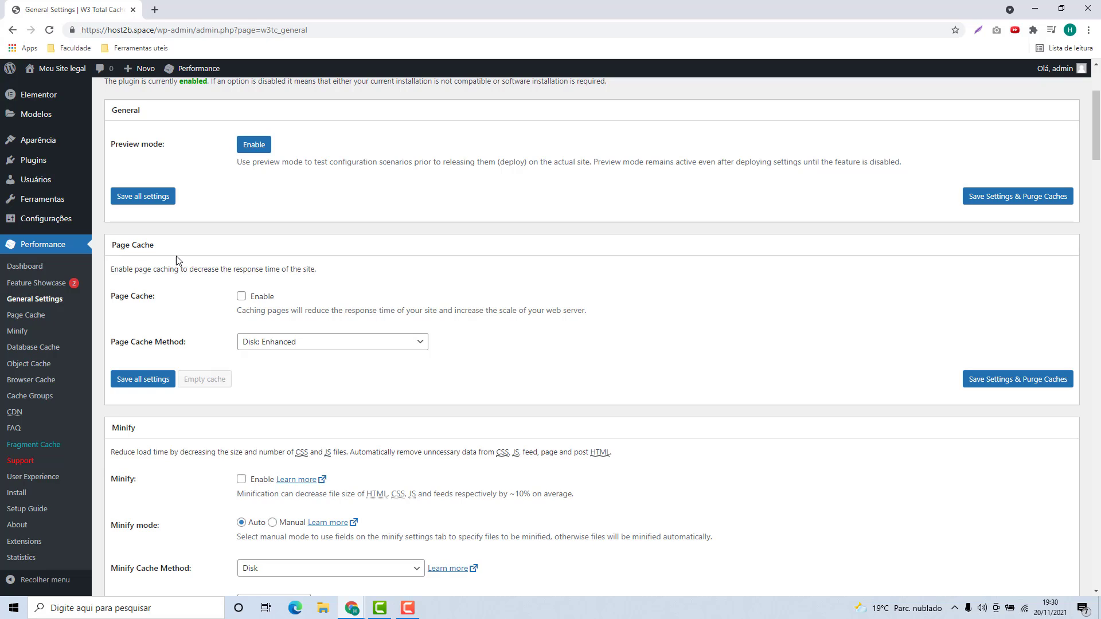
left_click(242, 351)
left_click(256, 346)
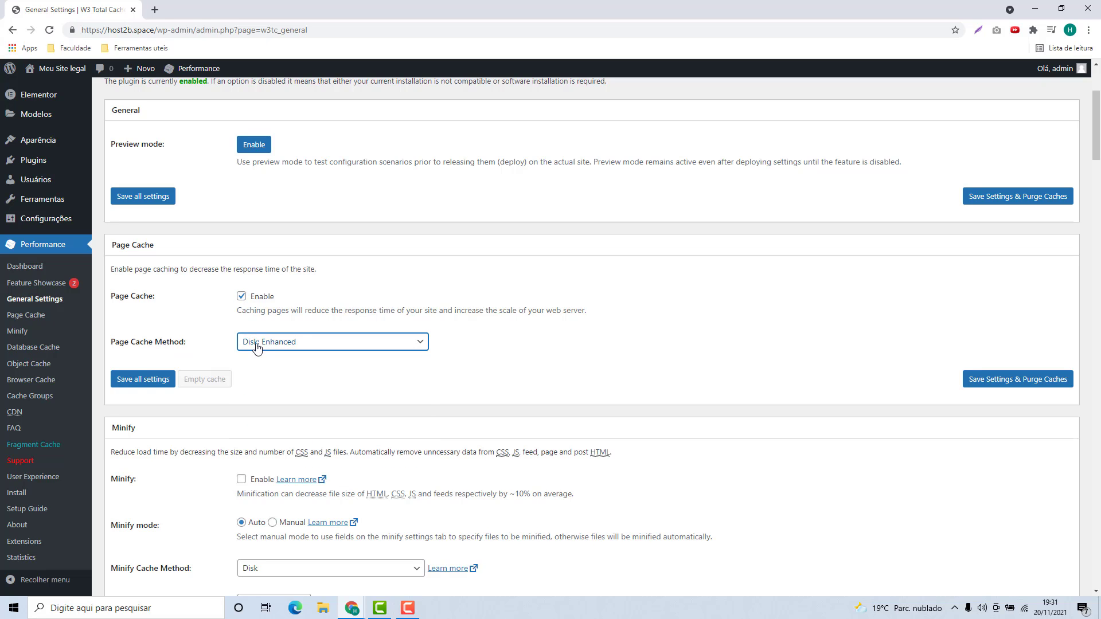
left_click(144, 390)
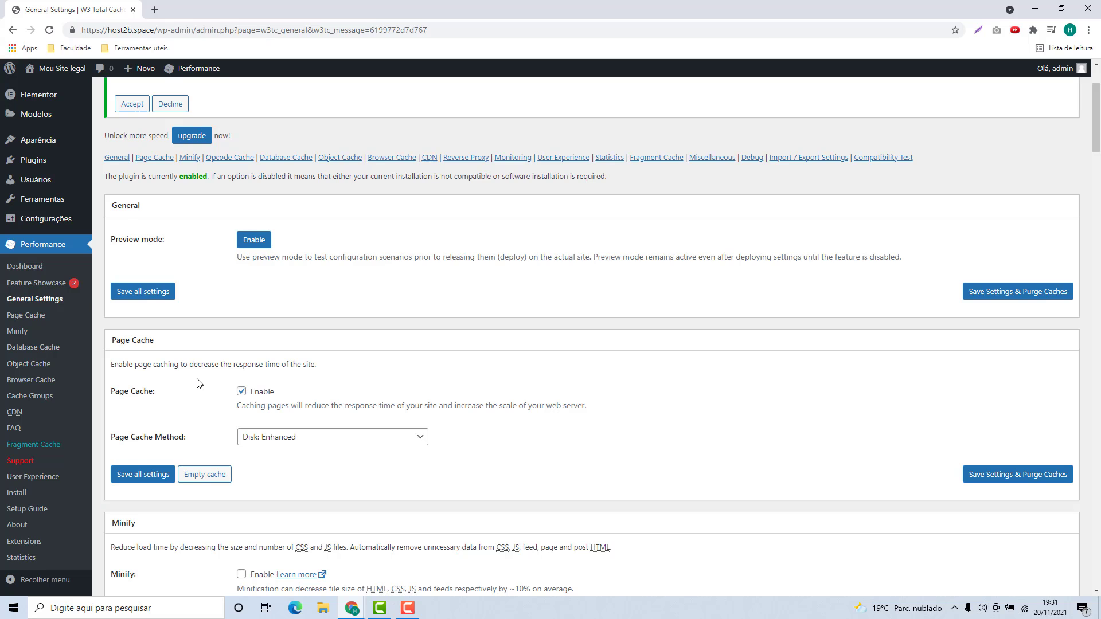
- Enable Minify in Auto mode with the Disk cache method, accept its risk notice and save the settings
scroll(180, 390, "down", 3)
scroll(187, 371, "down", 1)
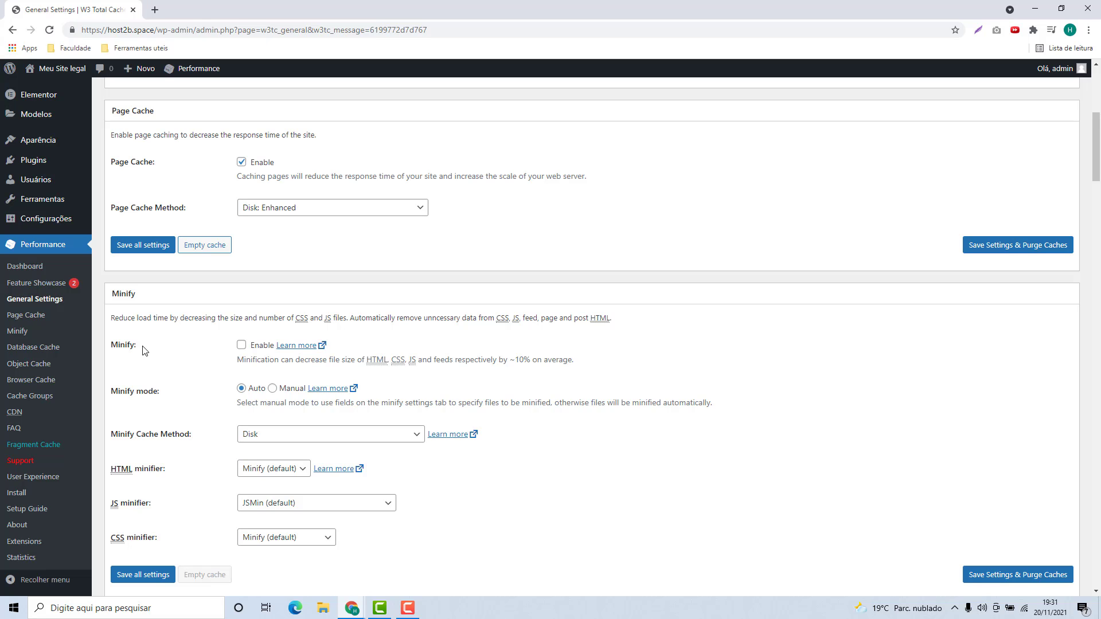
left_click(241, 345)
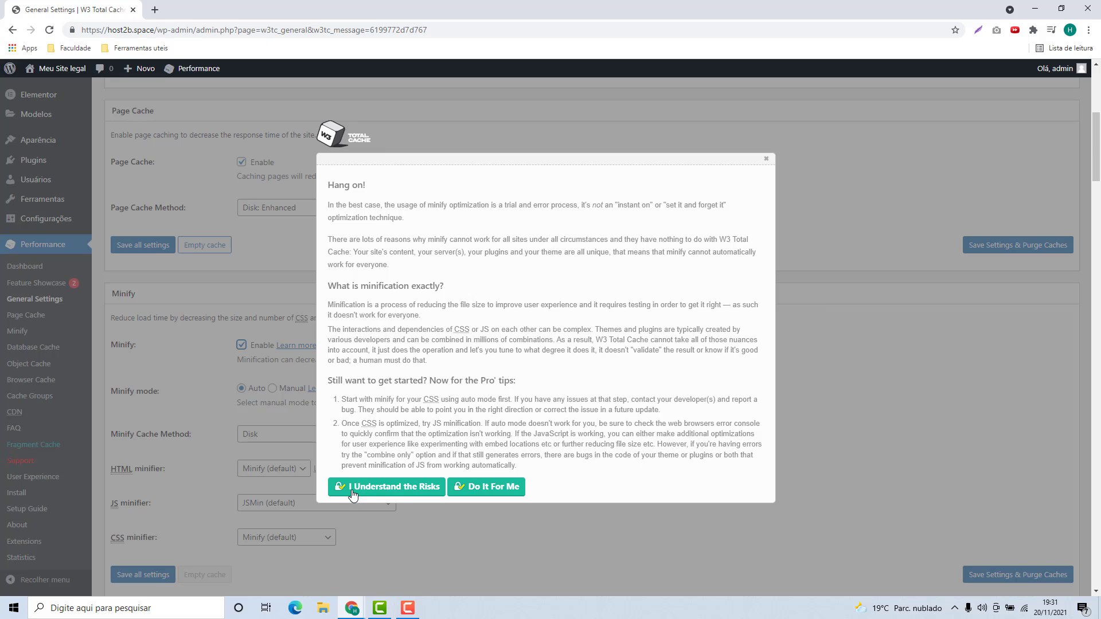
left_click(401, 487)
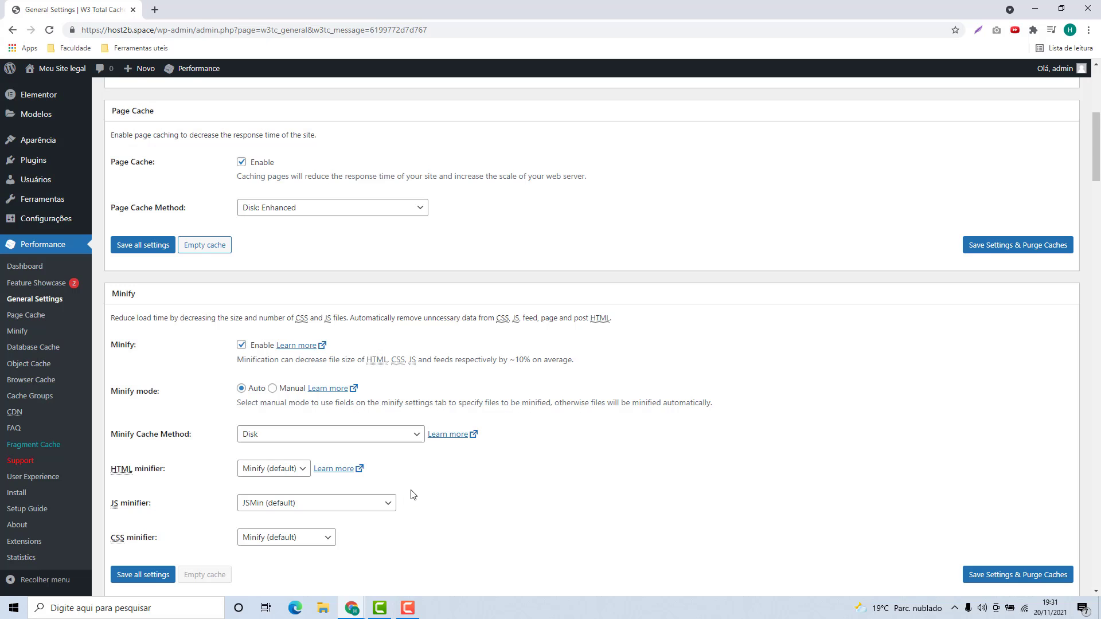
scroll(190, 361, "down", 1)
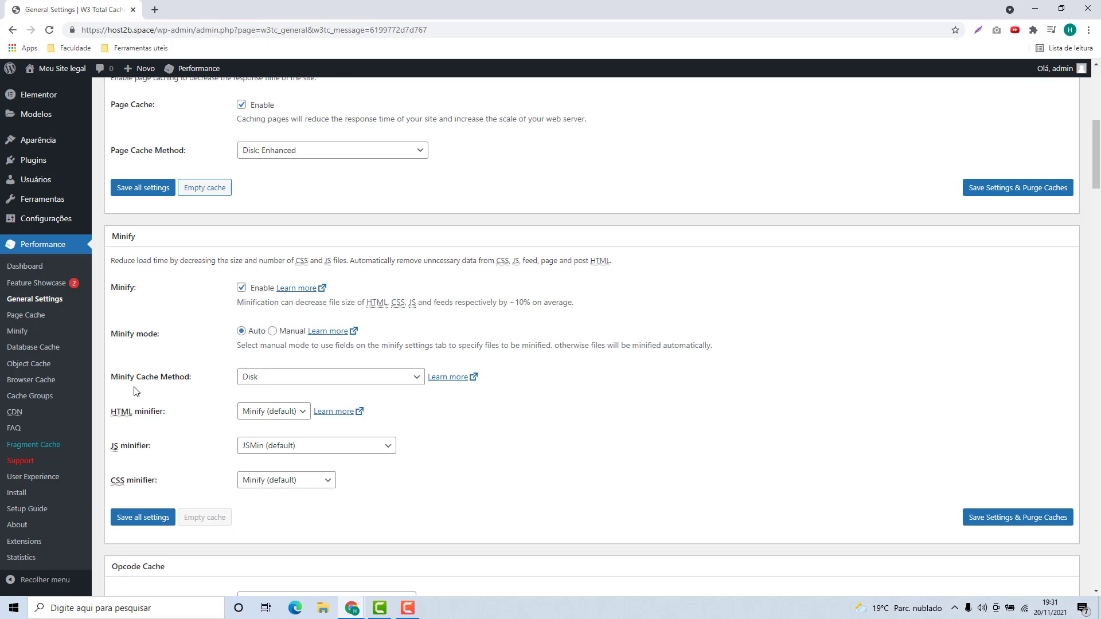
left_click(266, 383)
left_click(263, 383)
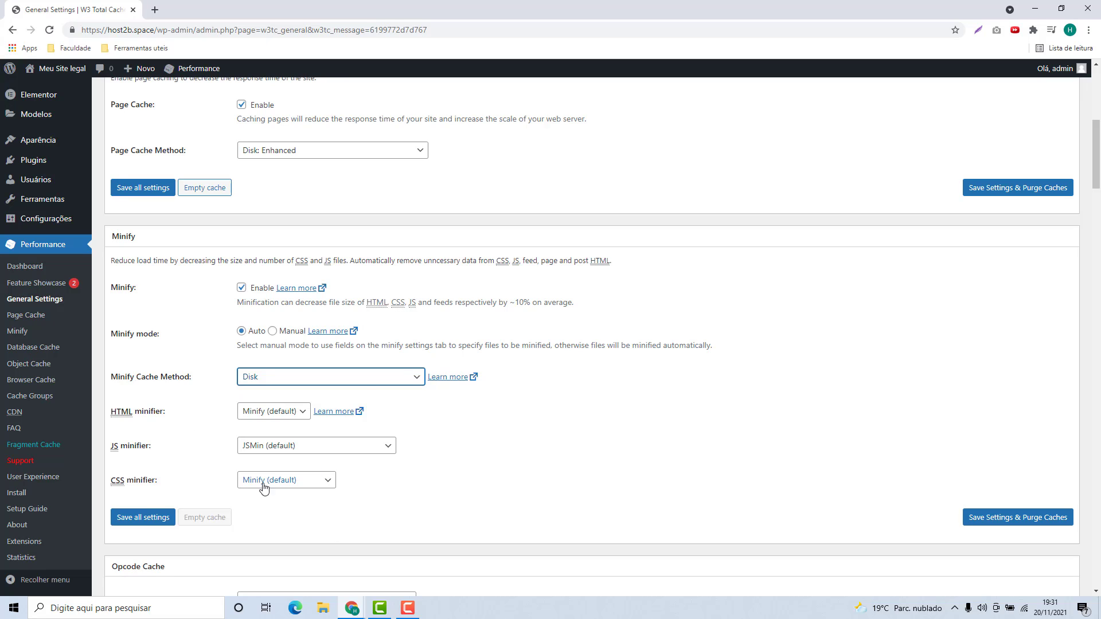
left_click(128, 521)
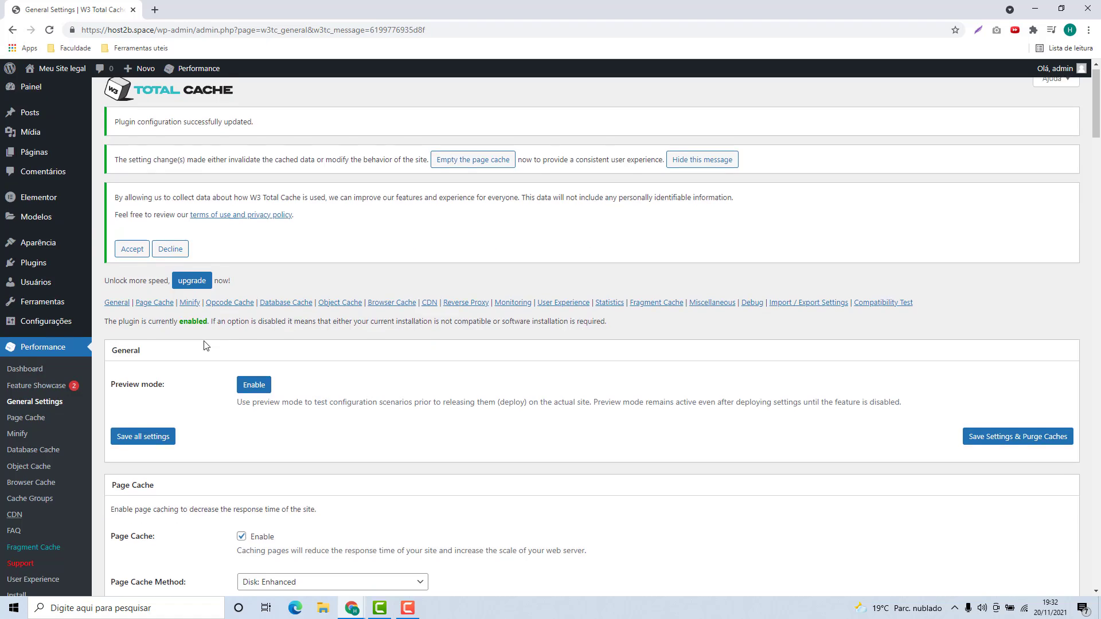
- Enable Database Cache with the Disk method and save the settings
scroll(198, 338, "down", 9)
scroll(198, 338, "down", 6)
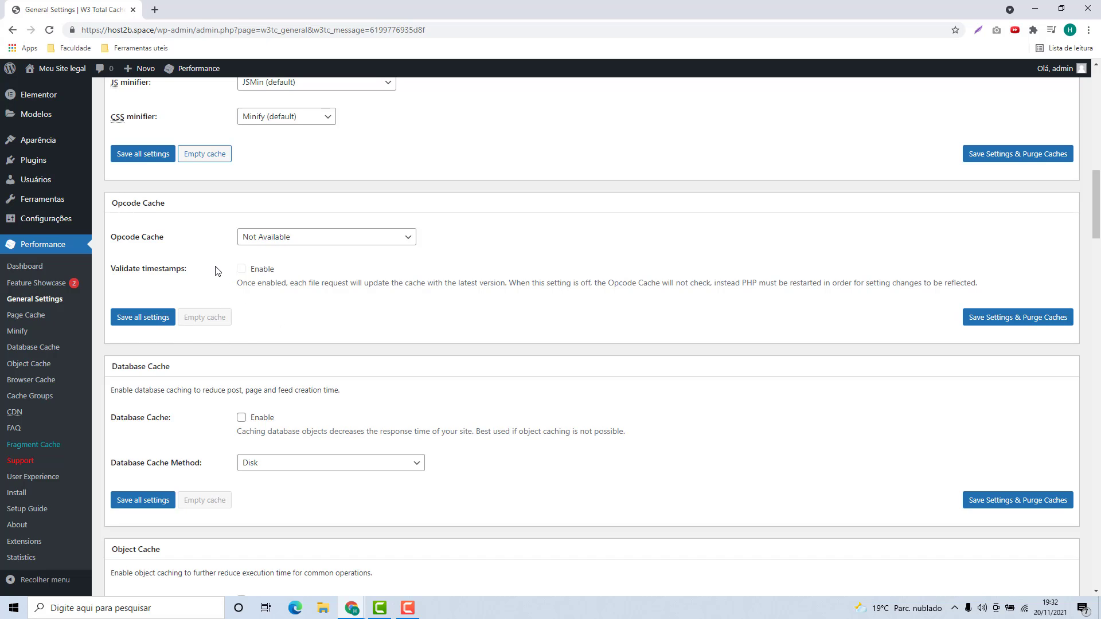
scroll(208, 269, "down", 2)
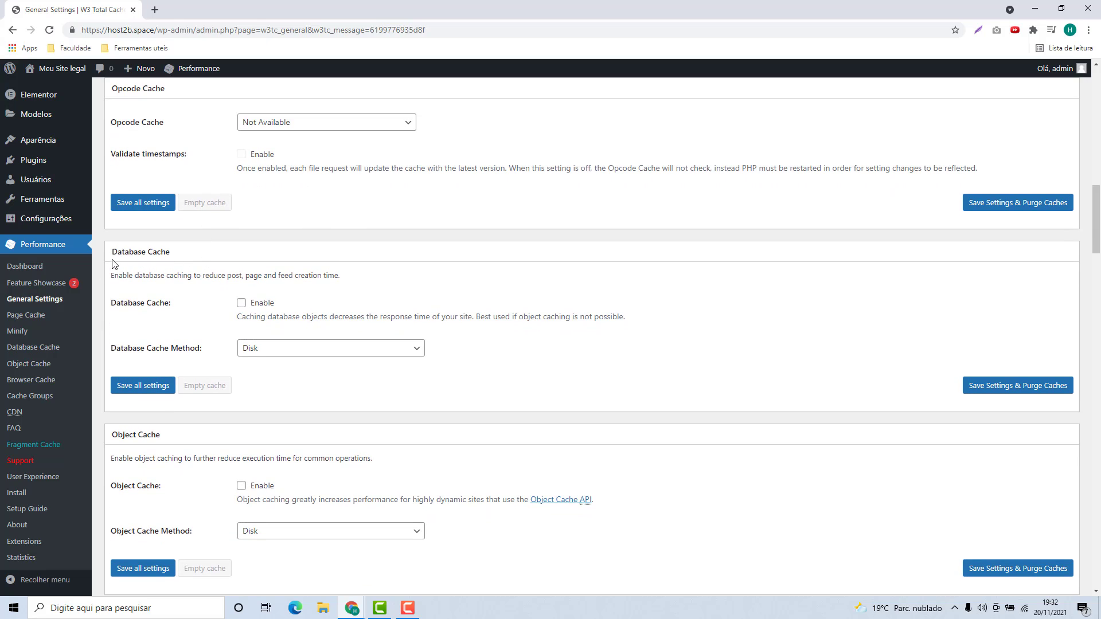
left_click(242, 303)
left_click(256, 349)
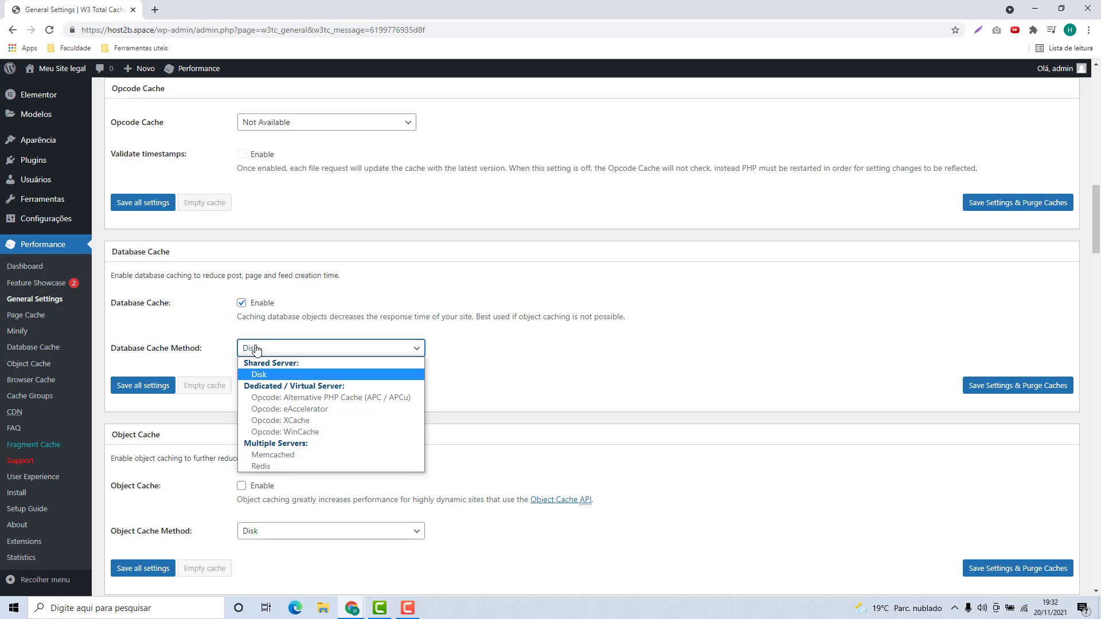
left_click(256, 375)
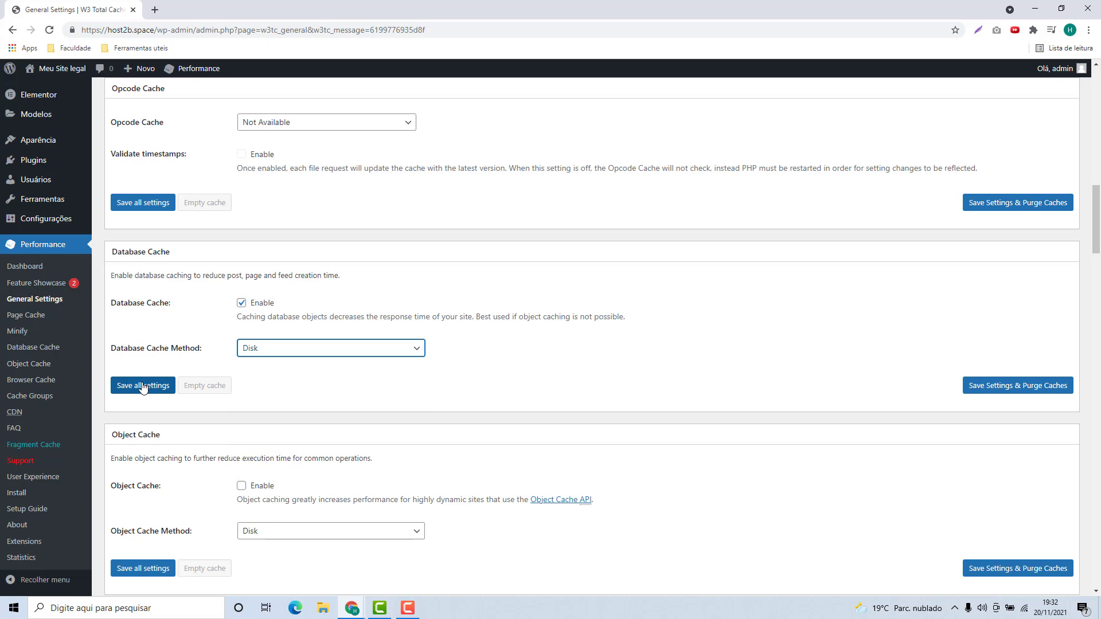
left_click(148, 392)
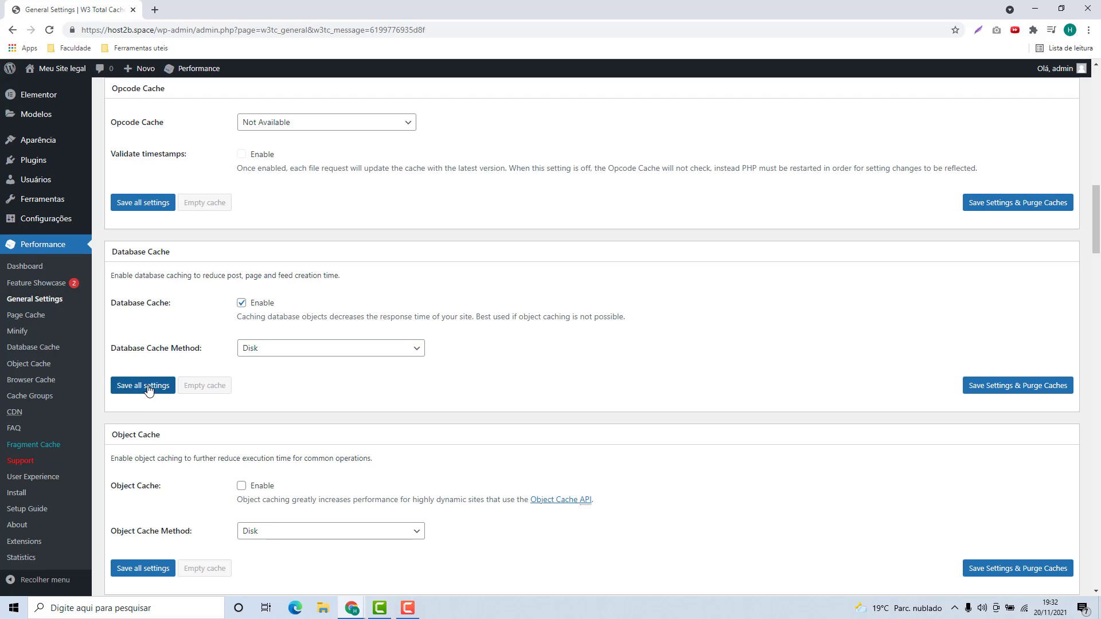
- Enable Object Cache, keep Disk as its cache method and save the settings
scroll(143, 383, "down", 10)
scroll(144, 383, "down", 8)
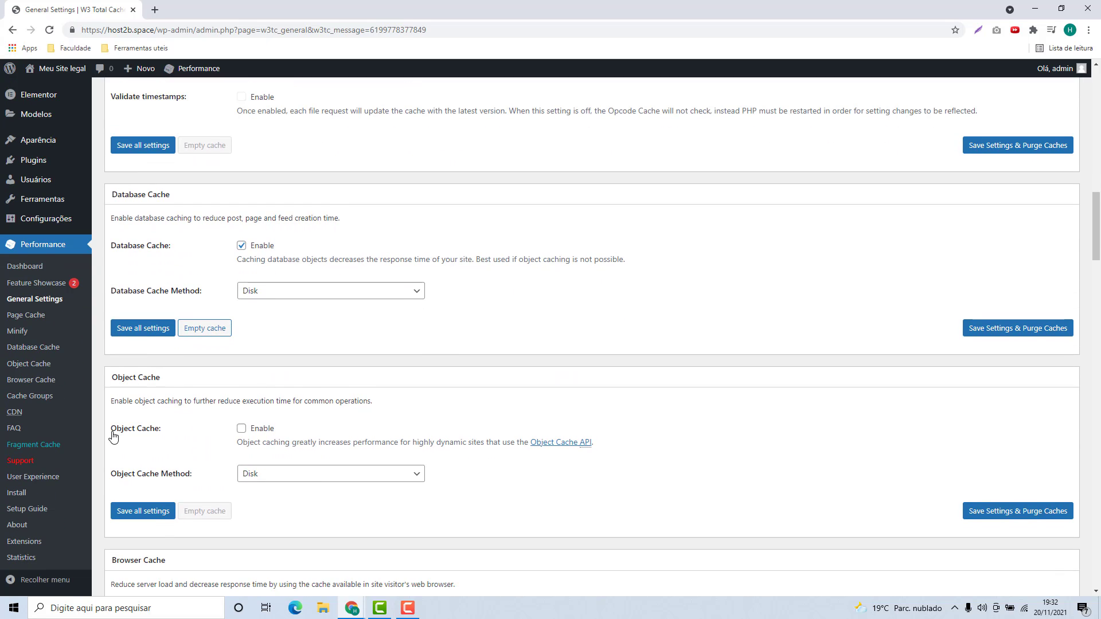
left_click(241, 429)
scroll(185, 420, "down", 1)
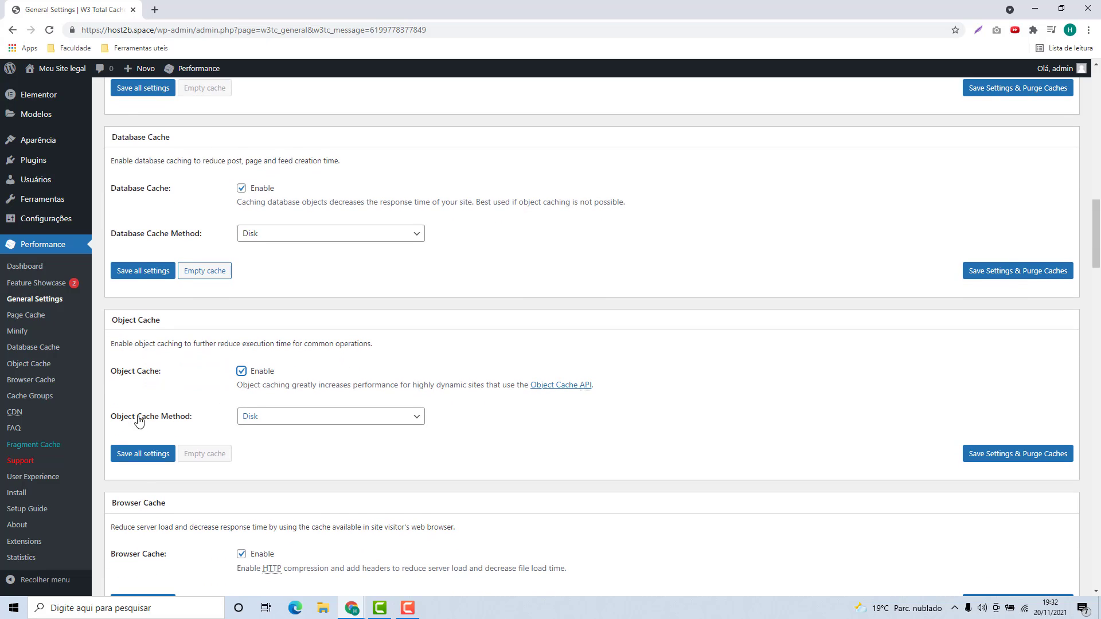
left_click(147, 454)
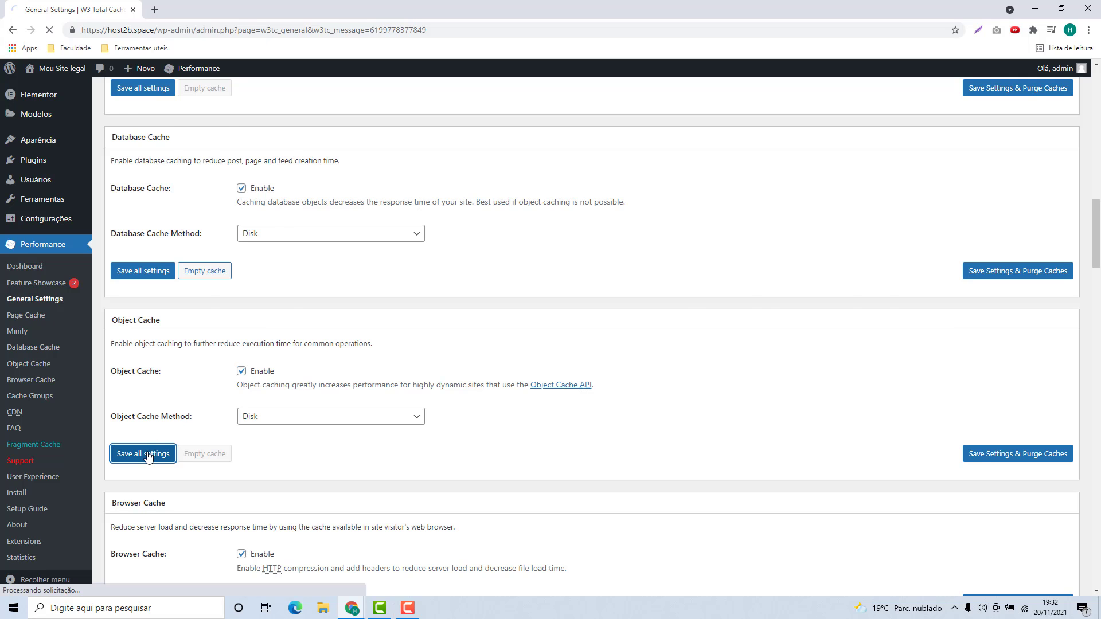
- Enable Lazy Load Images in the User Experience section of General Settings and save the settings
scroll(195, 358, "down", 15)
scroll(195, 359, "down", 10)
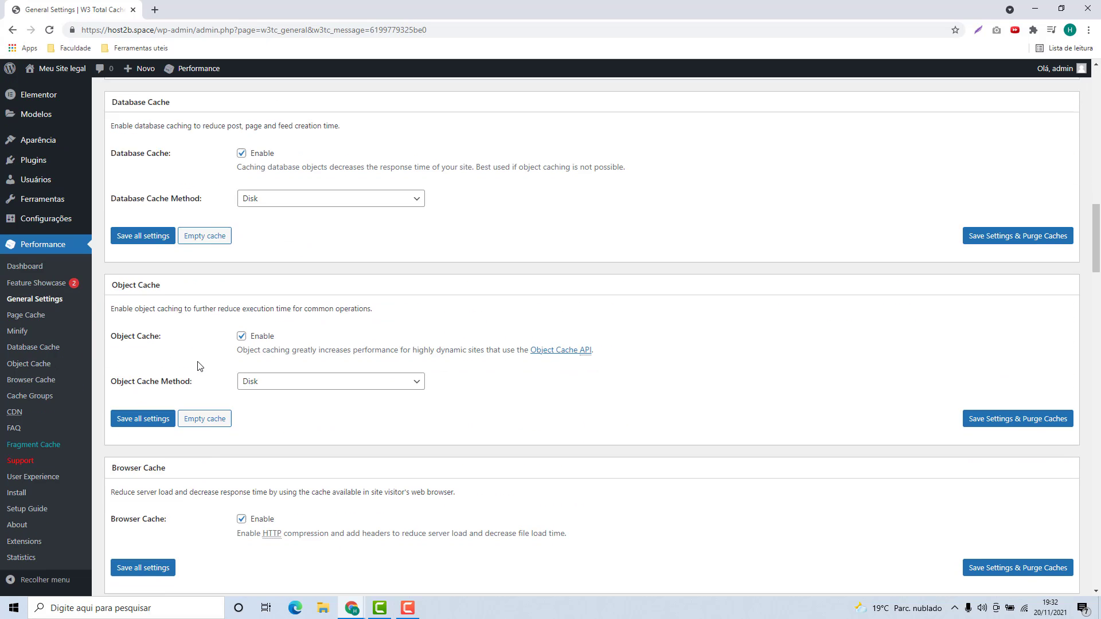
scroll(197, 363, "down", 1)
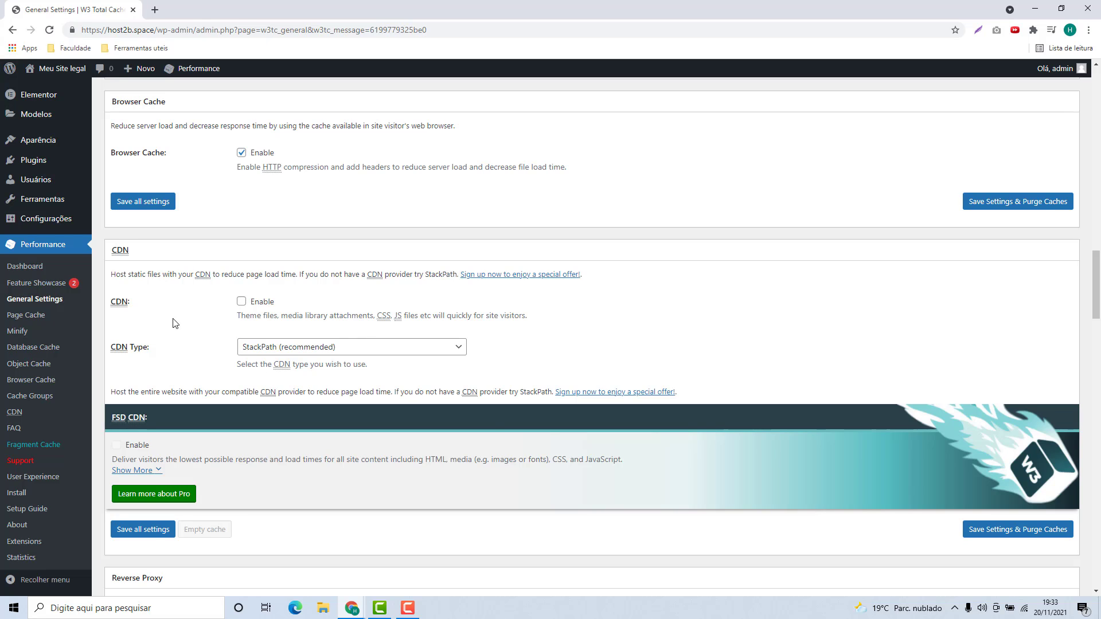
scroll(195, 314, "down", 1)
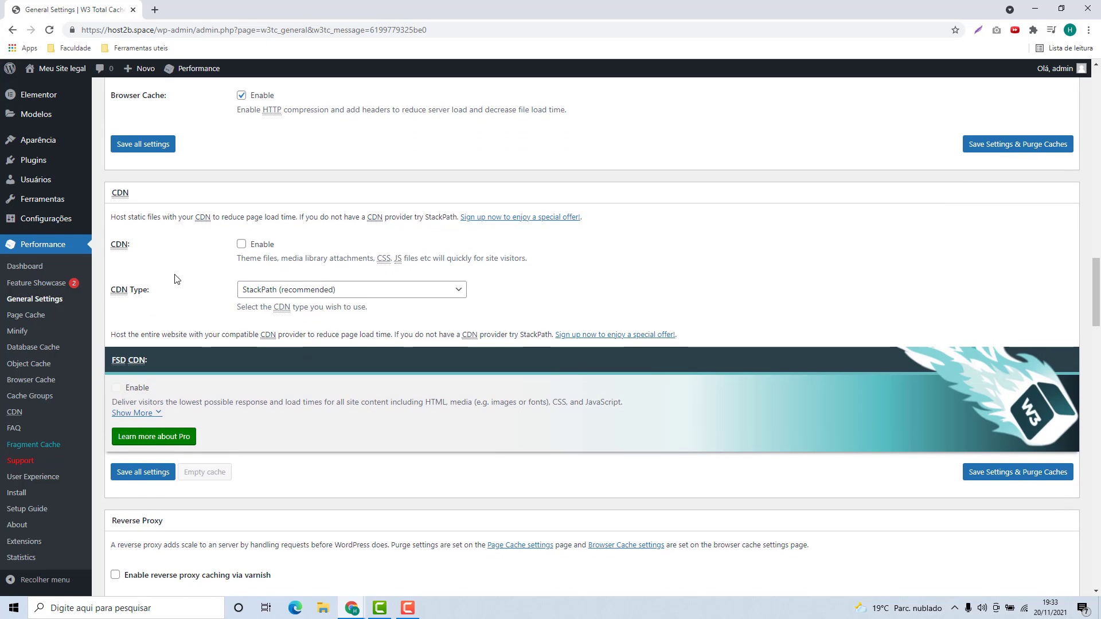
scroll(176, 272, "down", 3)
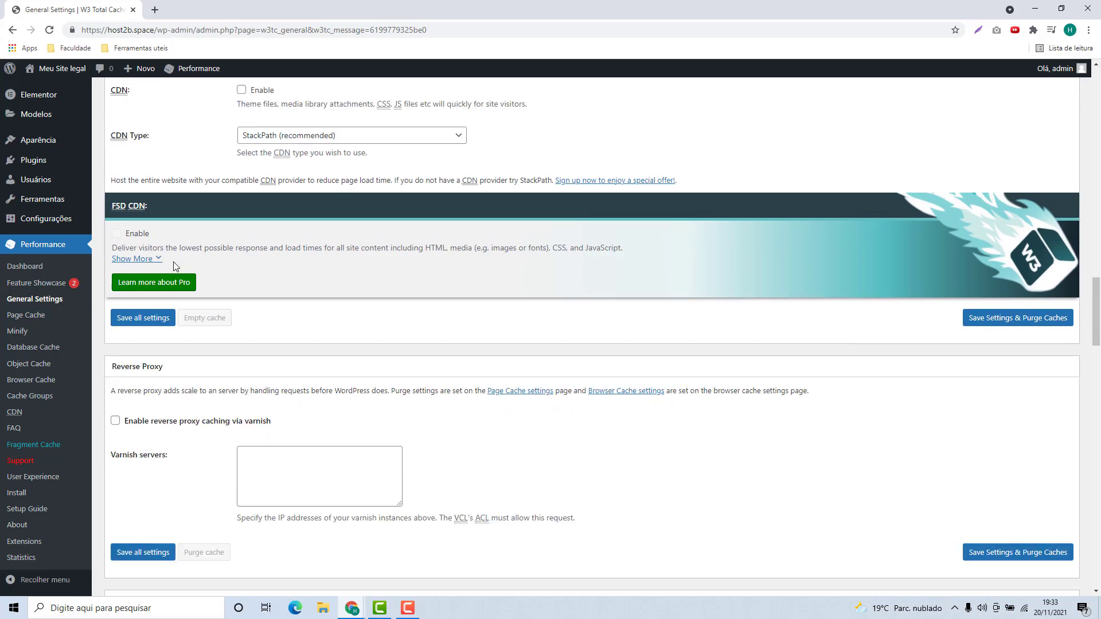
scroll(176, 266, "down", 1)
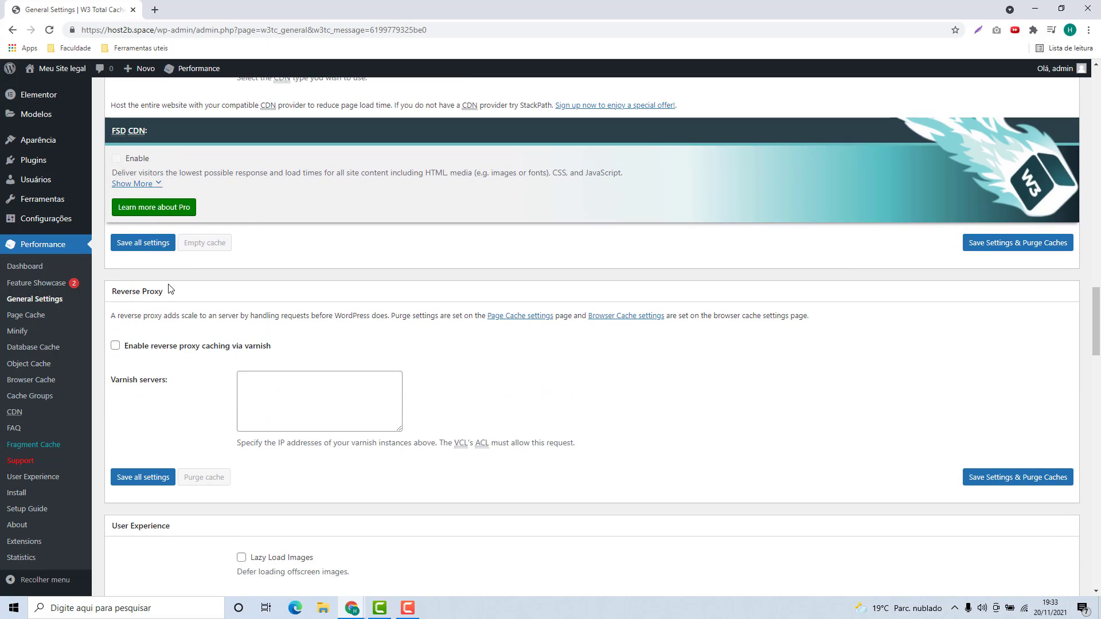
scroll(141, 276, "down", 3)
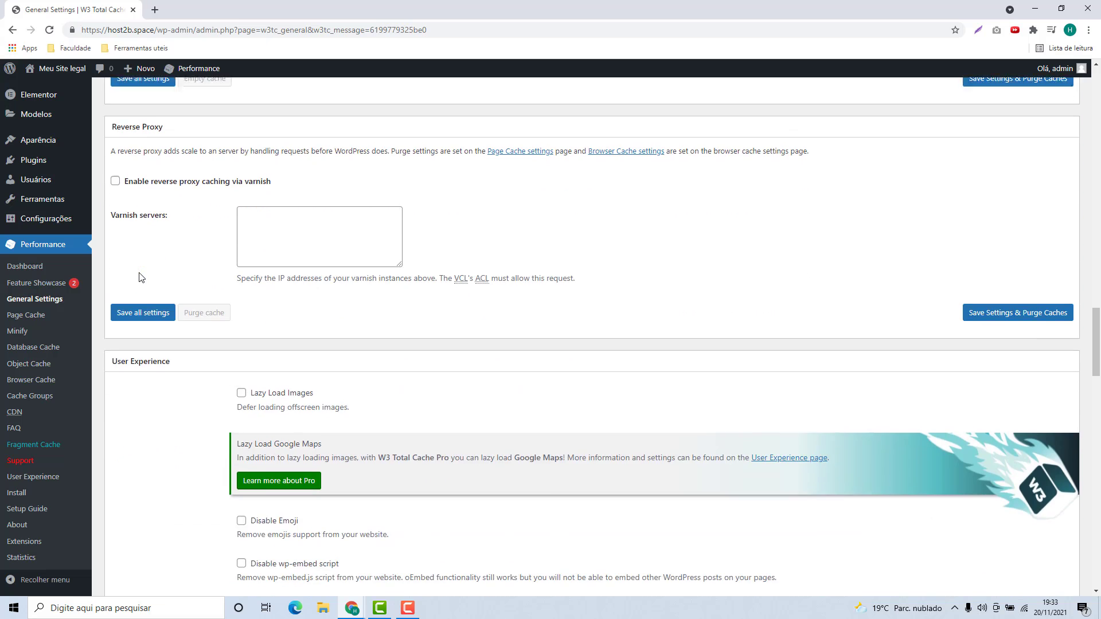
scroll(141, 276, "down", 2)
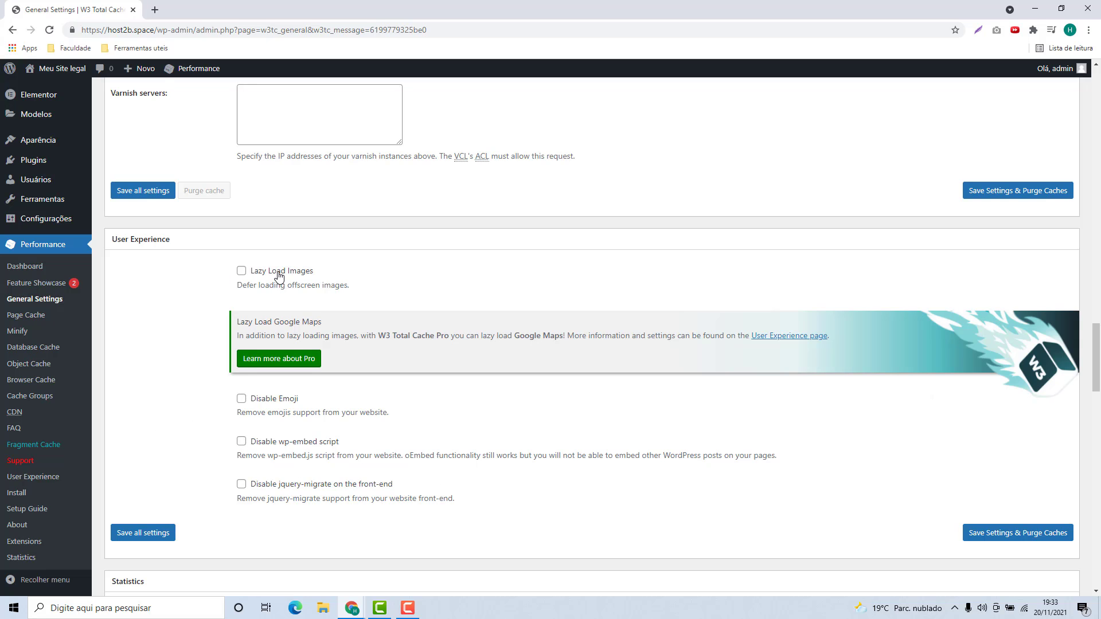
left_click(242, 274)
left_click(127, 539)
- Review the remaining General Settings sections: Statistics, Fragment Cache, Licensing, Miscellaneous, Debug and Import / Export Settings
scroll(211, 260, "down", 20)
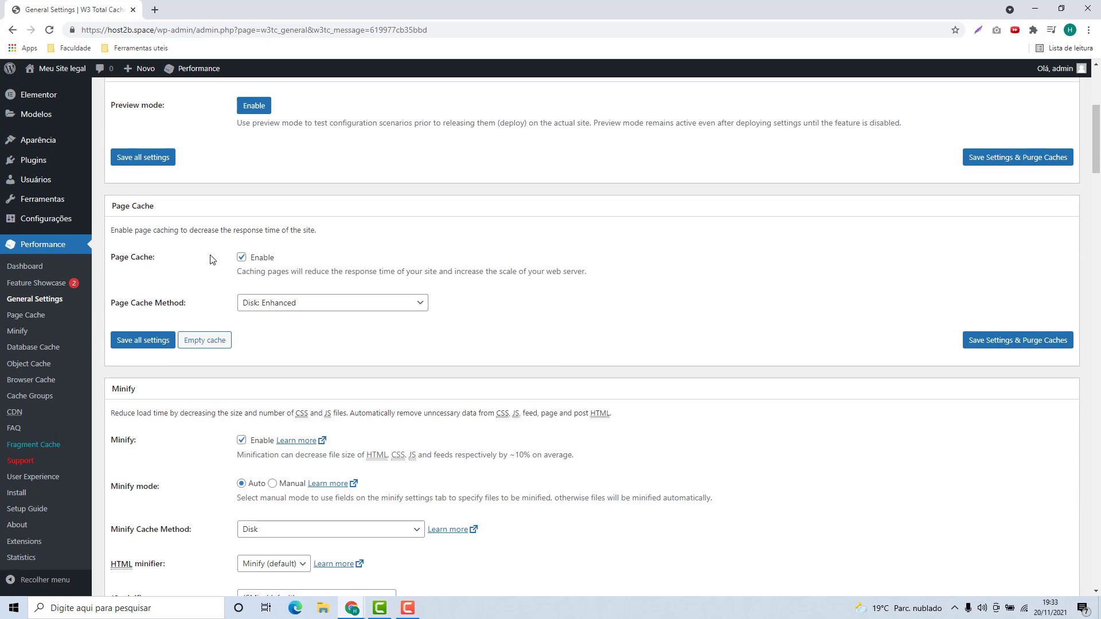
scroll(207, 253, "down", 20)
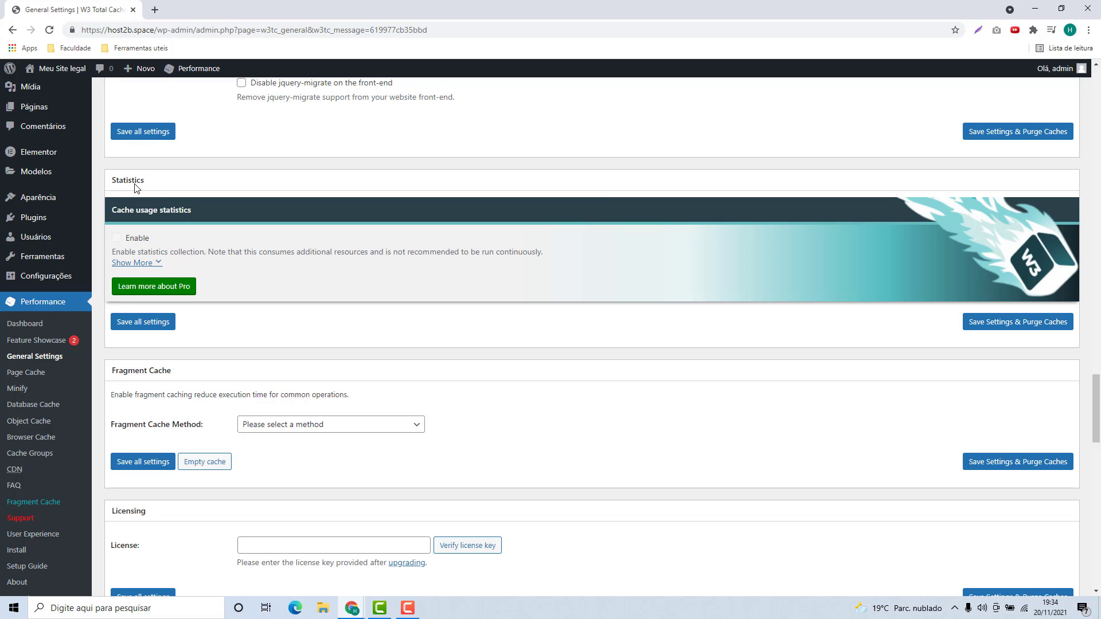
scroll(137, 195, "down", 1)
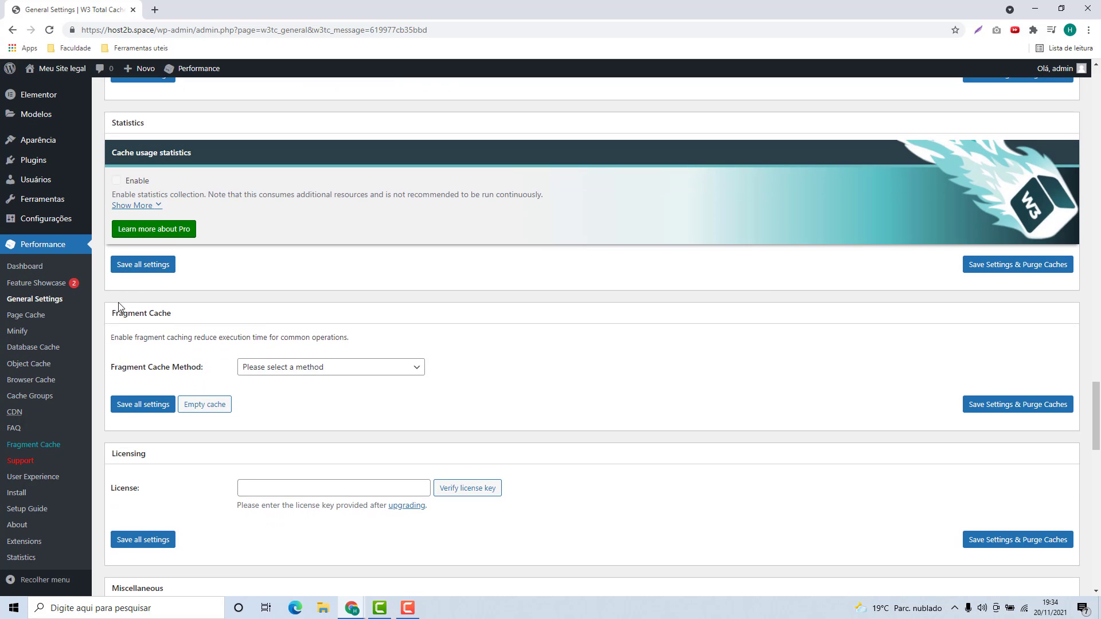
scroll(161, 313, "down", 2)
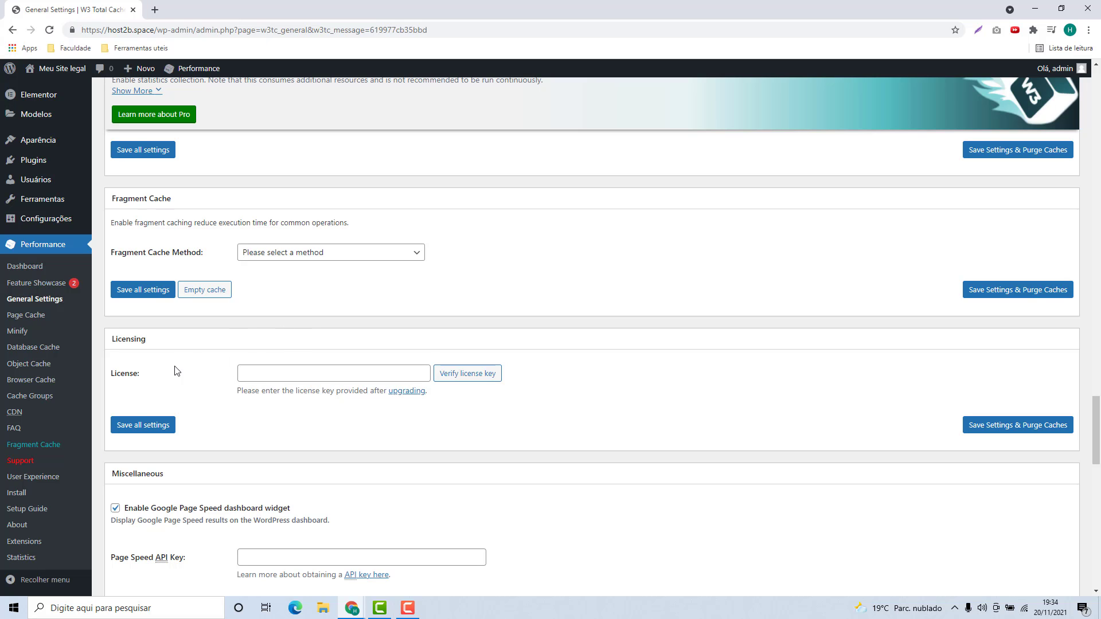
scroll(181, 372, "down", 3)
scroll(182, 339, "down", 5)
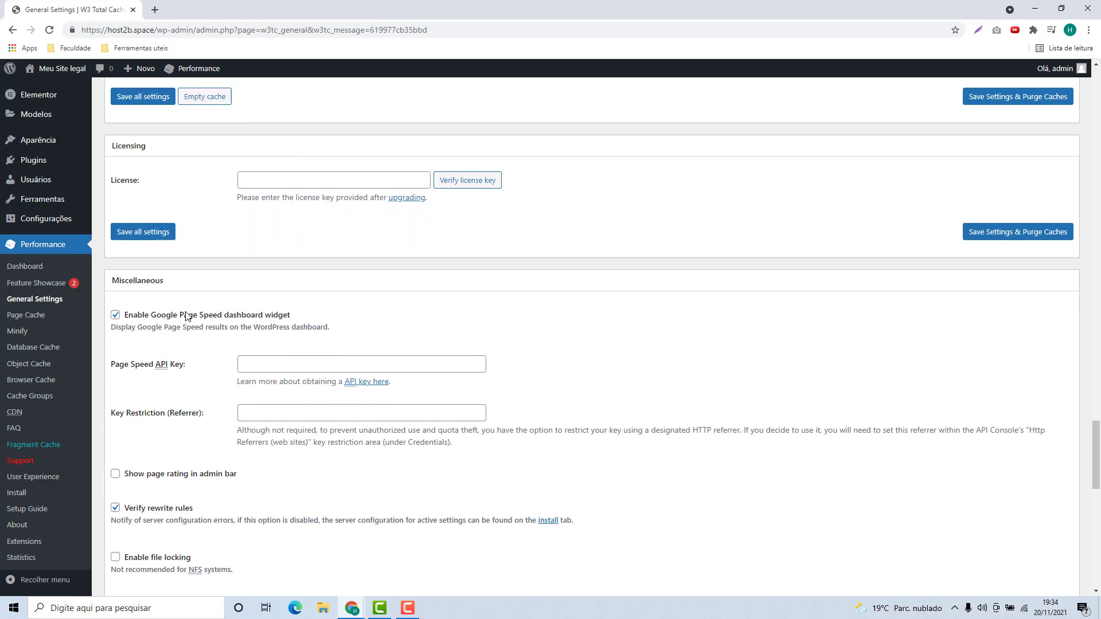
scroll(103, 312, "down", 3)
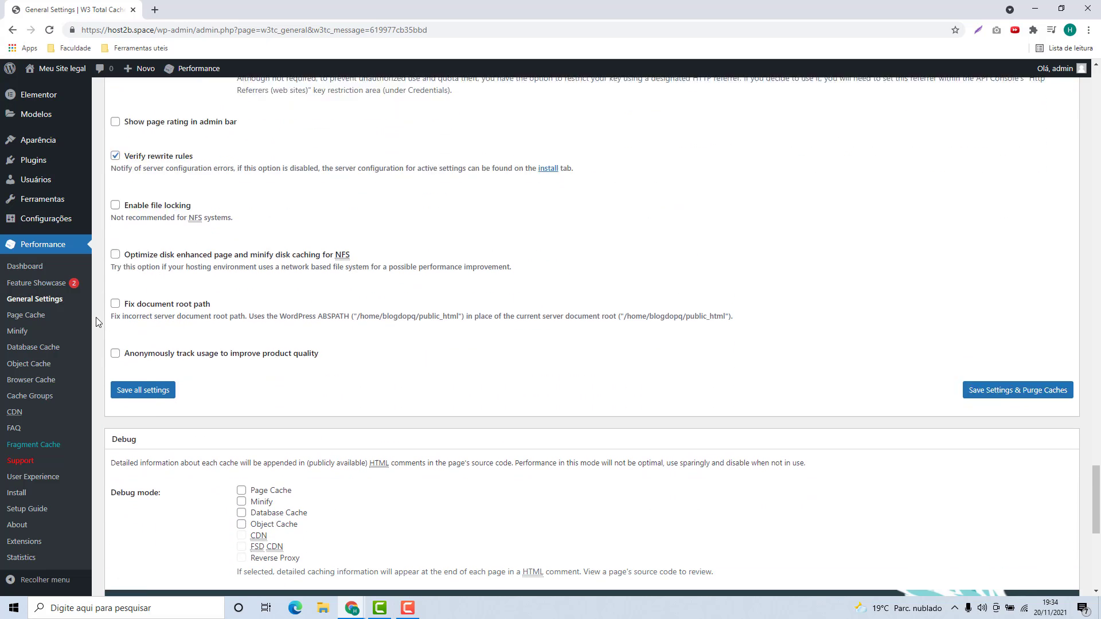
scroll(97, 327, "down", 5)
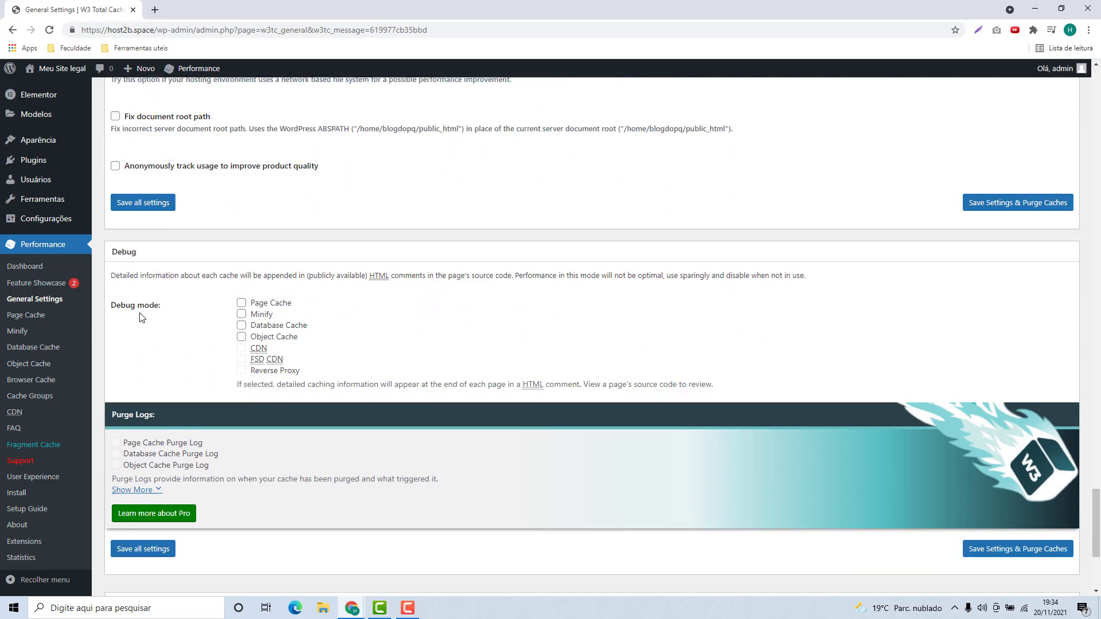
scroll(99, 315, "down", 1)
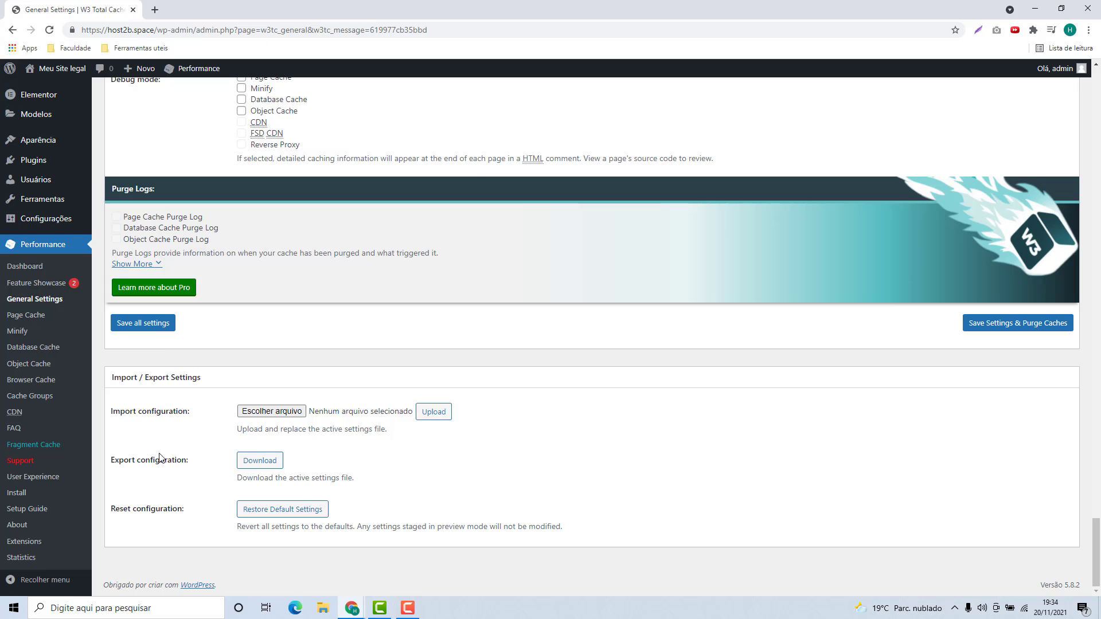
- Purge all caches of the site with W3 Total Cache
scroll(181, 528, "up", 20)
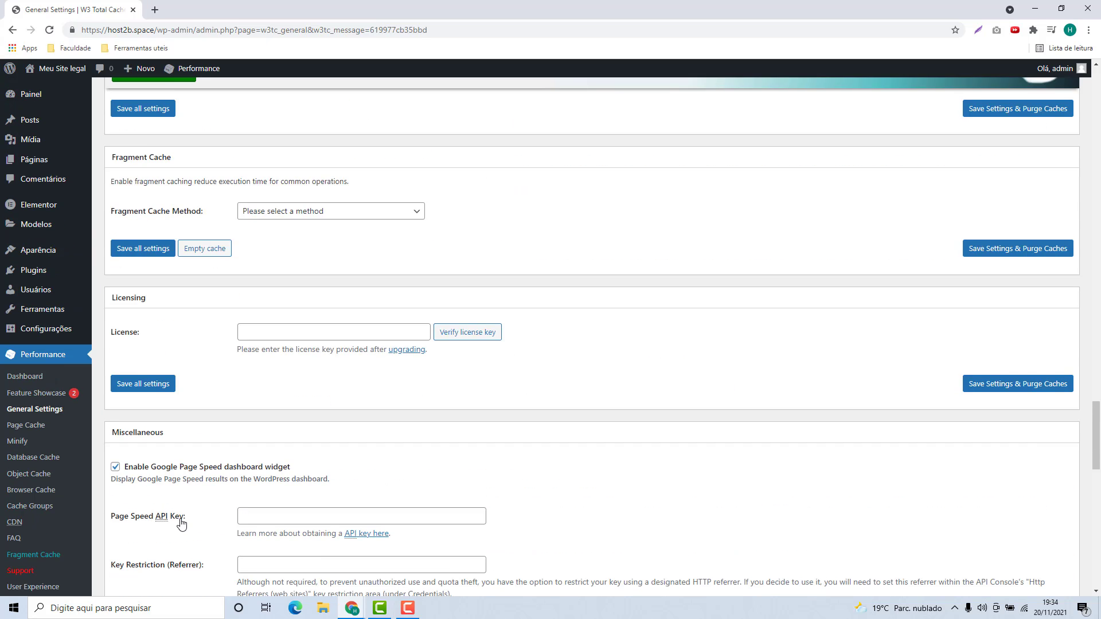
scroll(179, 317, "up", 20)
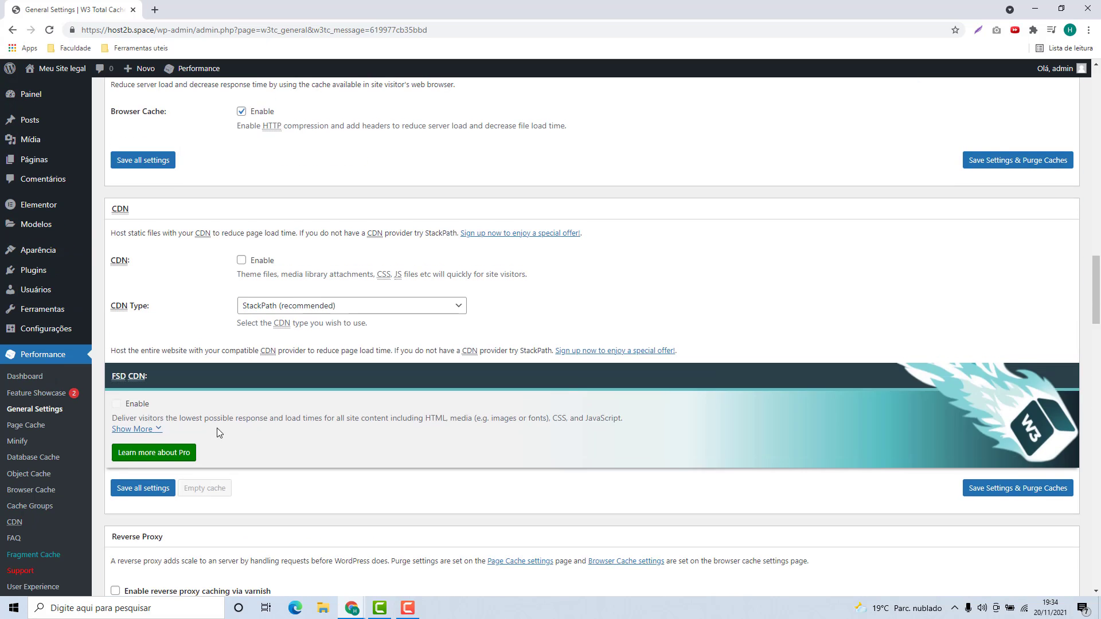
scroll(212, 434, "up", 8)
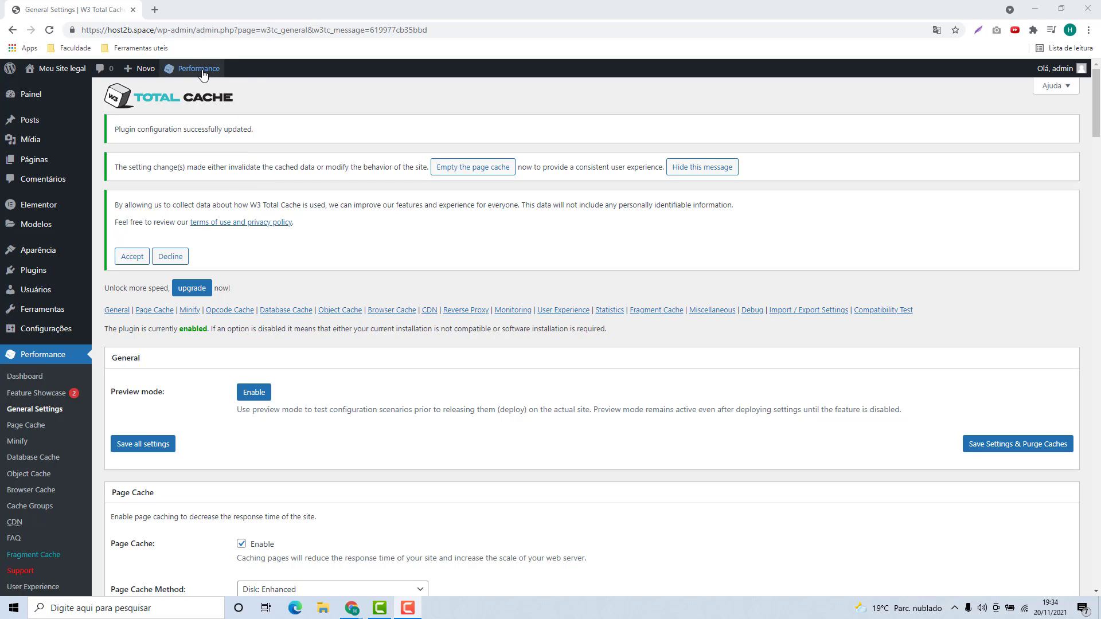
mouse_move(201, 72)
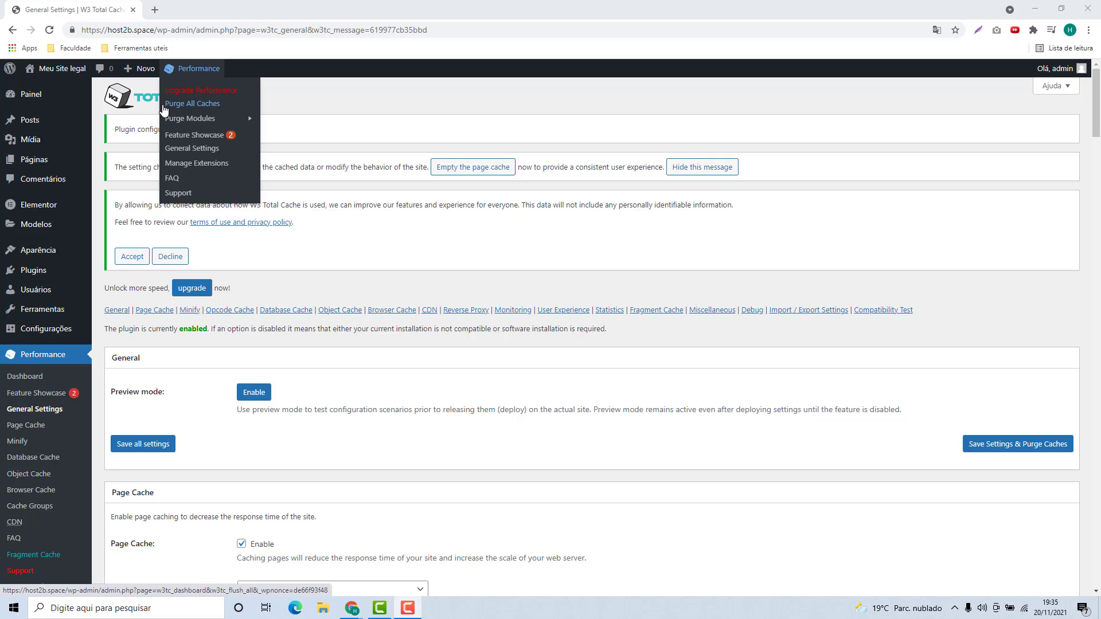
left_click(200, 109)
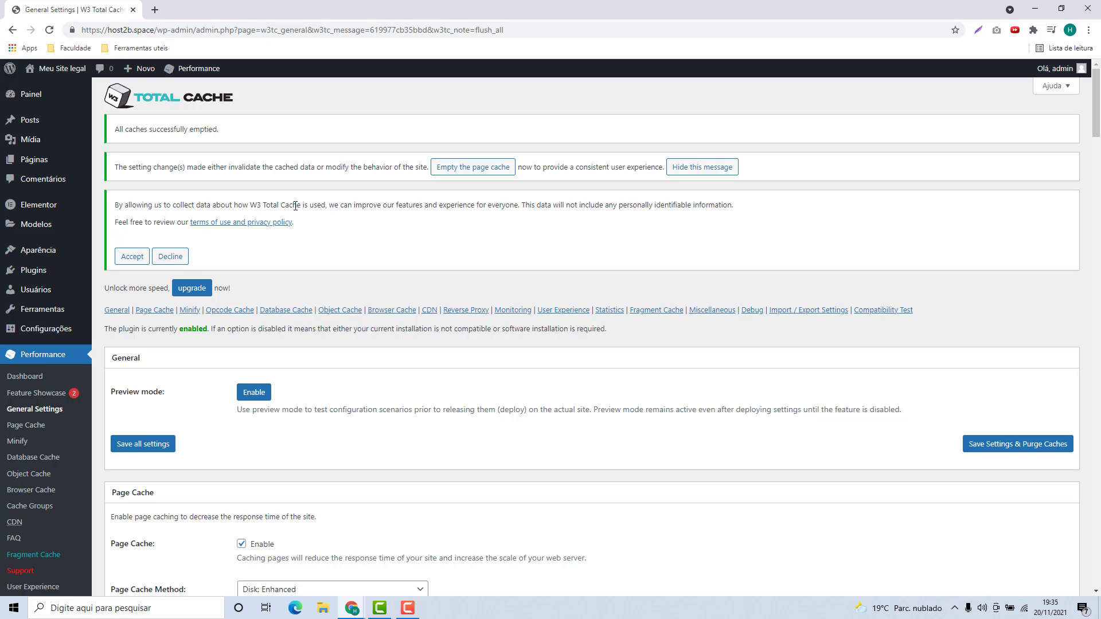
- Decline W3 Total Cache's usage data collection and hide the notice about the changed settings
left_click(171, 263)
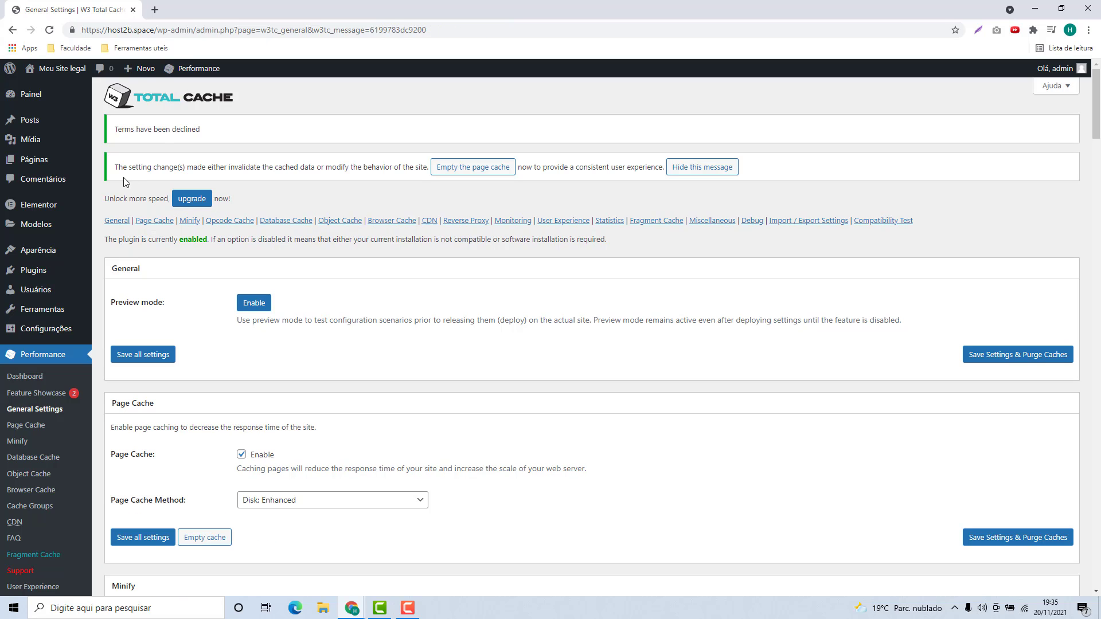
left_click_drag(115, 167, 282, 168)
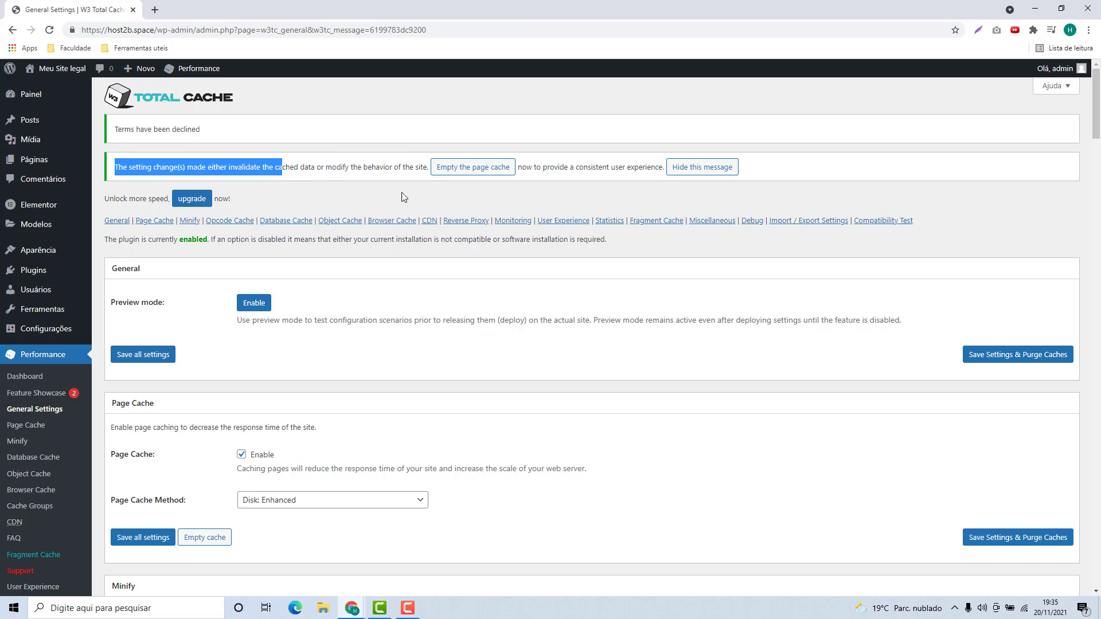
left_click(694, 167)
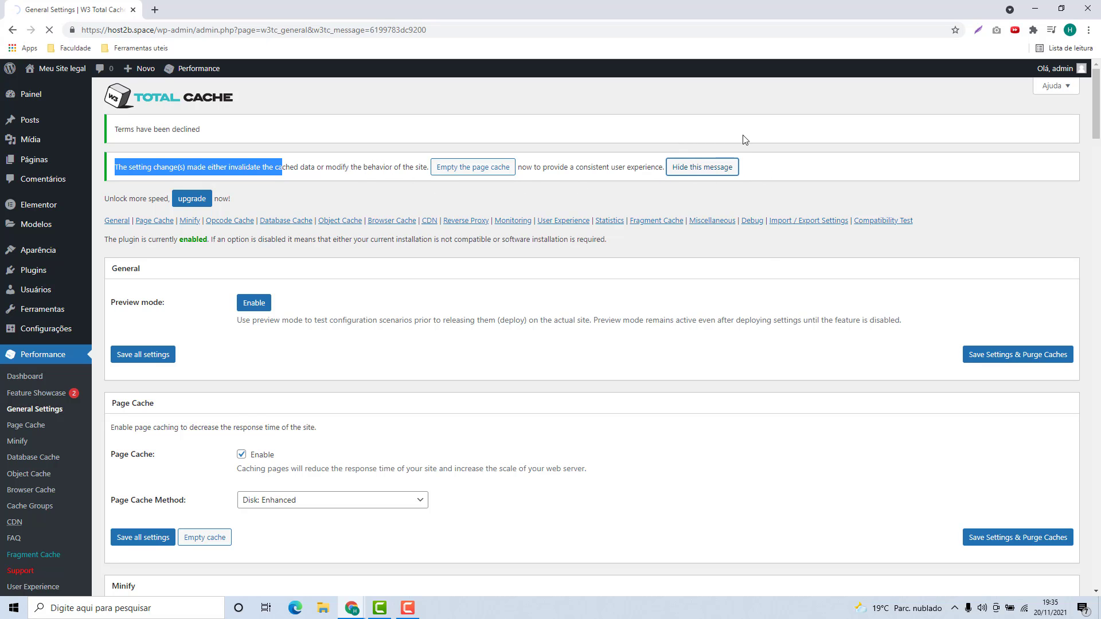